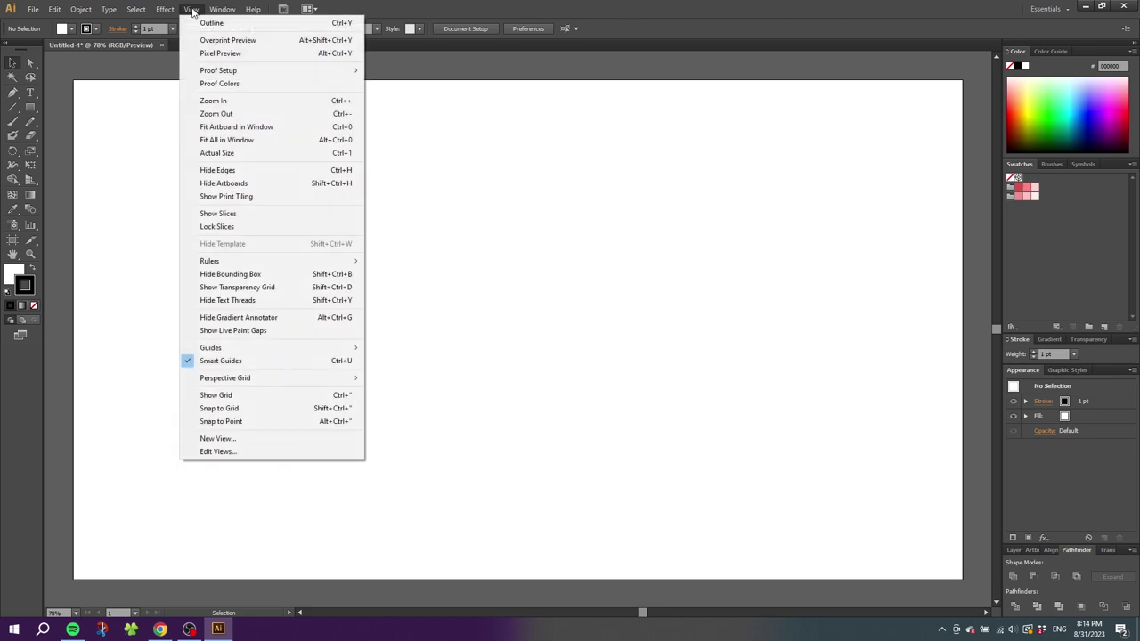
- Show the grid, turn on Snap to Grid, and zoom into the artboard's centre
left_click(221, 395)
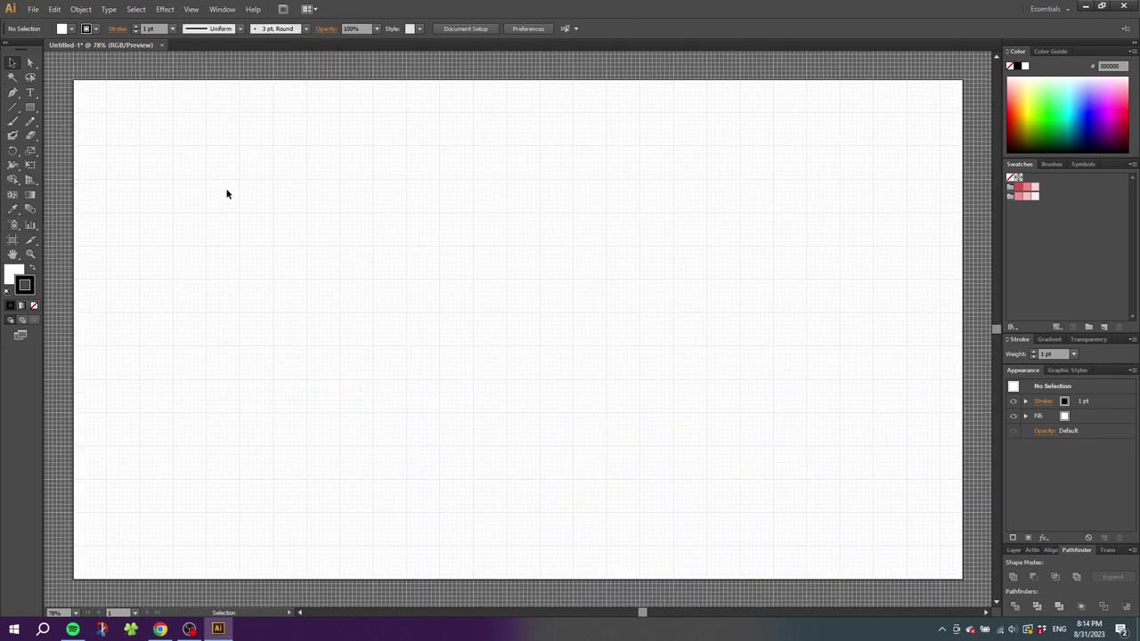
left_click(191, 9)
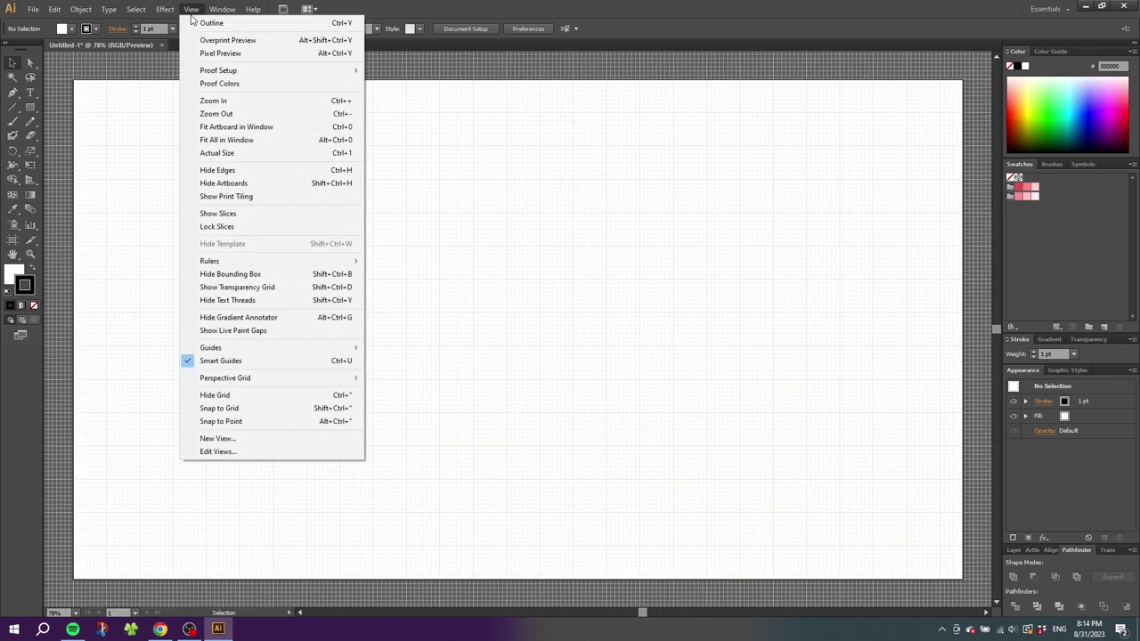
left_click(265, 409)
left_click(30, 253)
left_click_drag(376, 201, 647, 393)
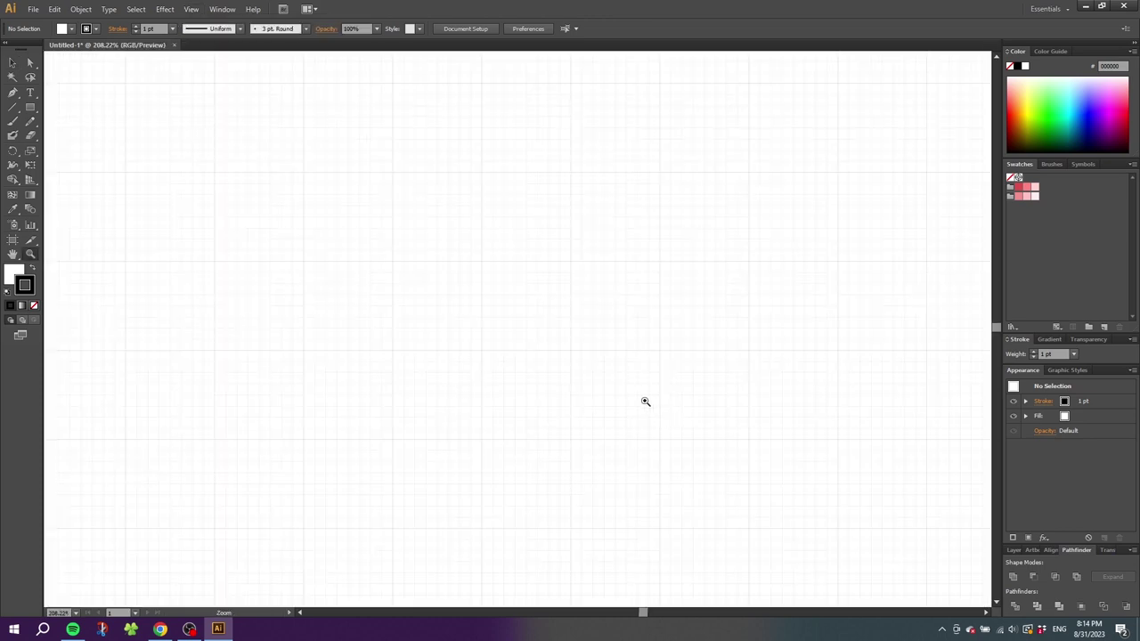
- Draw a square, then an equal-width circle just above it
left_click(30, 109)
left_click_drag(392, 260, 482, 350)
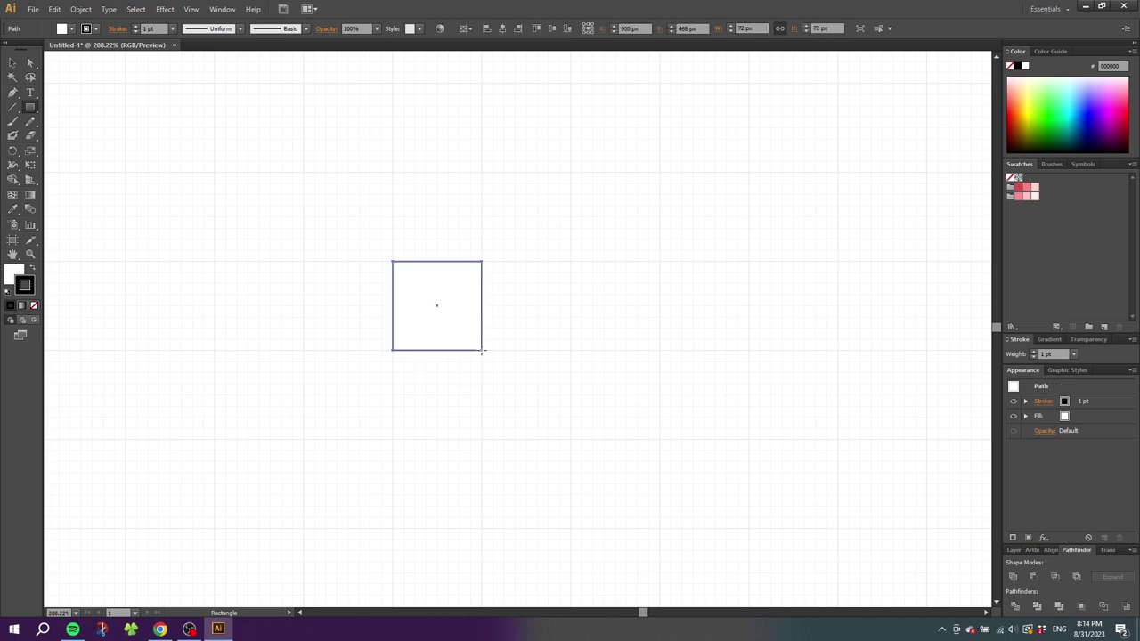
left_click(33, 108)
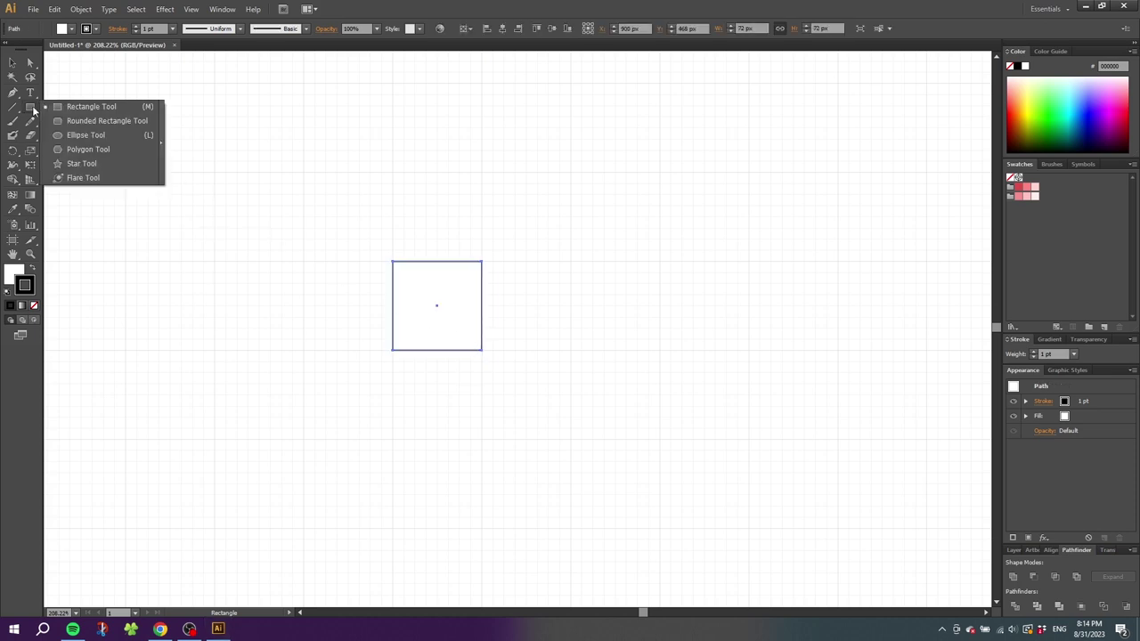
left_click(72, 136)
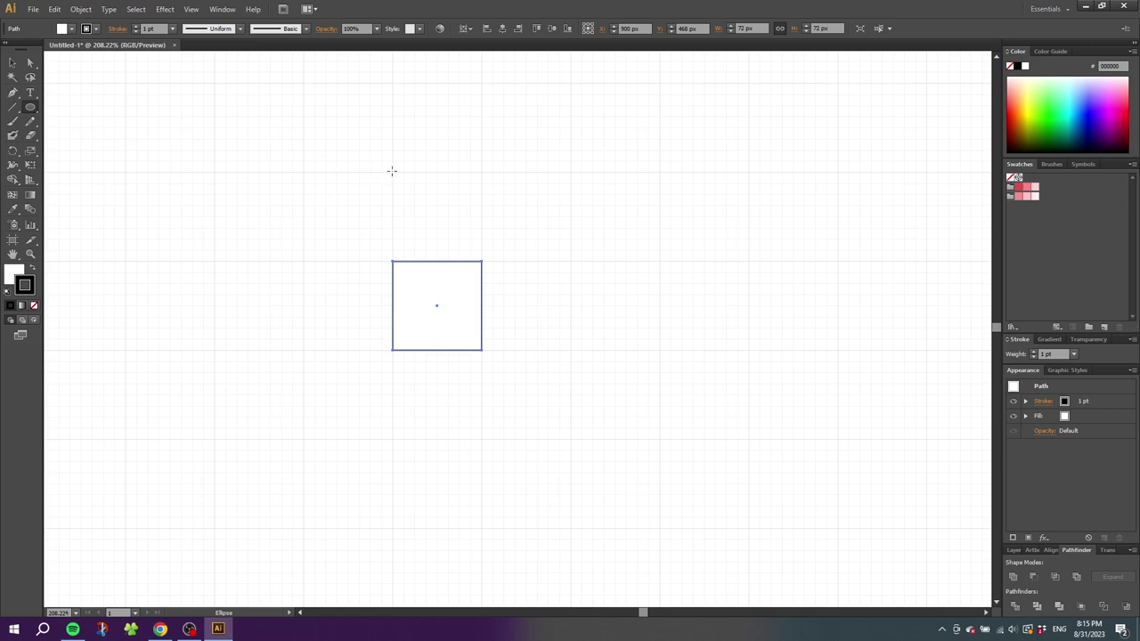
left_click_drag(392, 171, 482, 261)
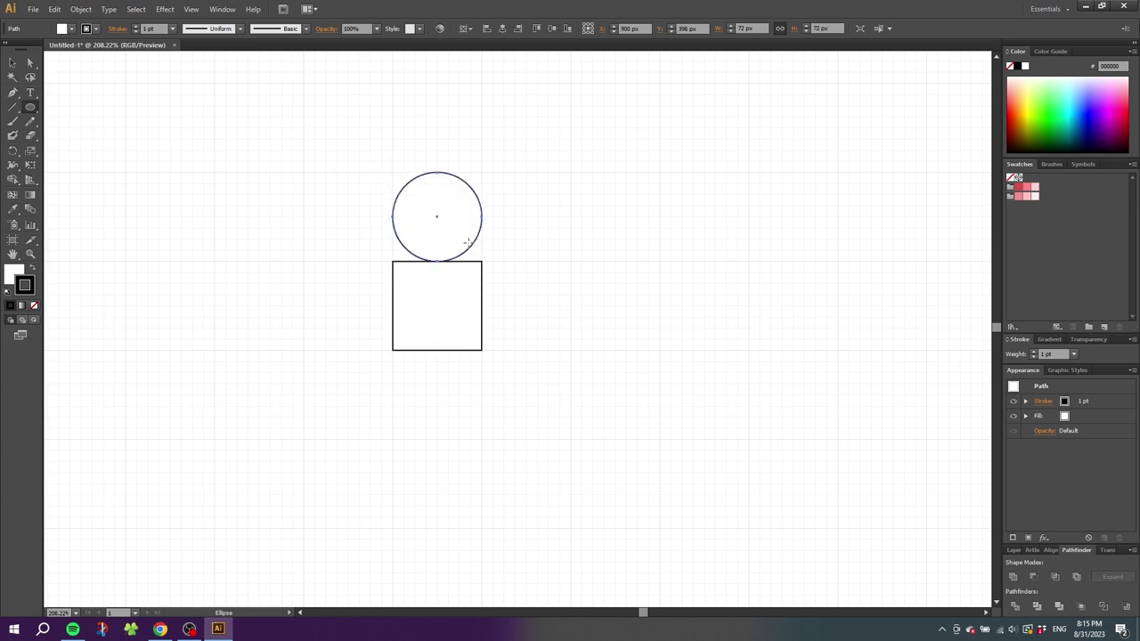
- Move the circle onto the square's top half, Alt-copy it to the right half, and select all three
left_click(13, 63)
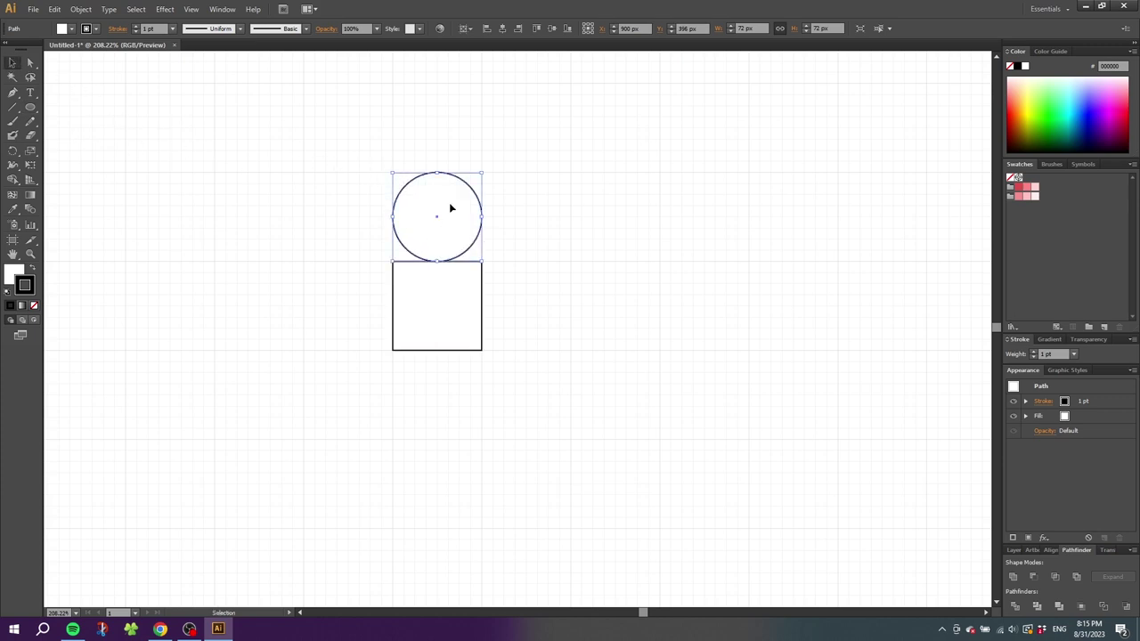
left_click_drag(458, 211, 462, 252)
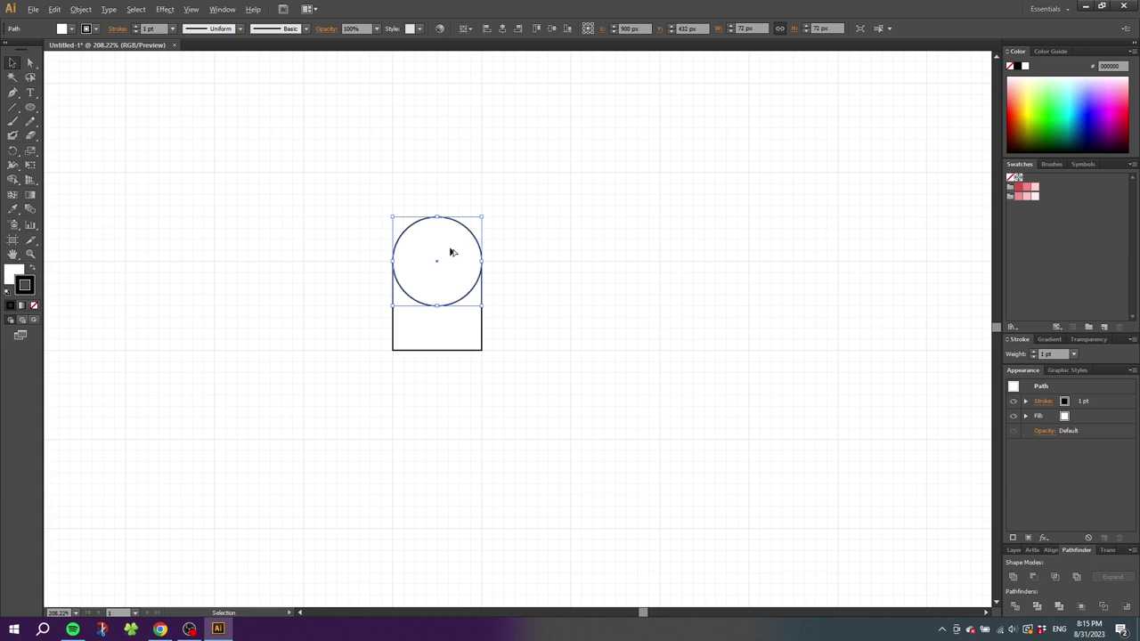
left_click_drag(448, 254, 491, 301)
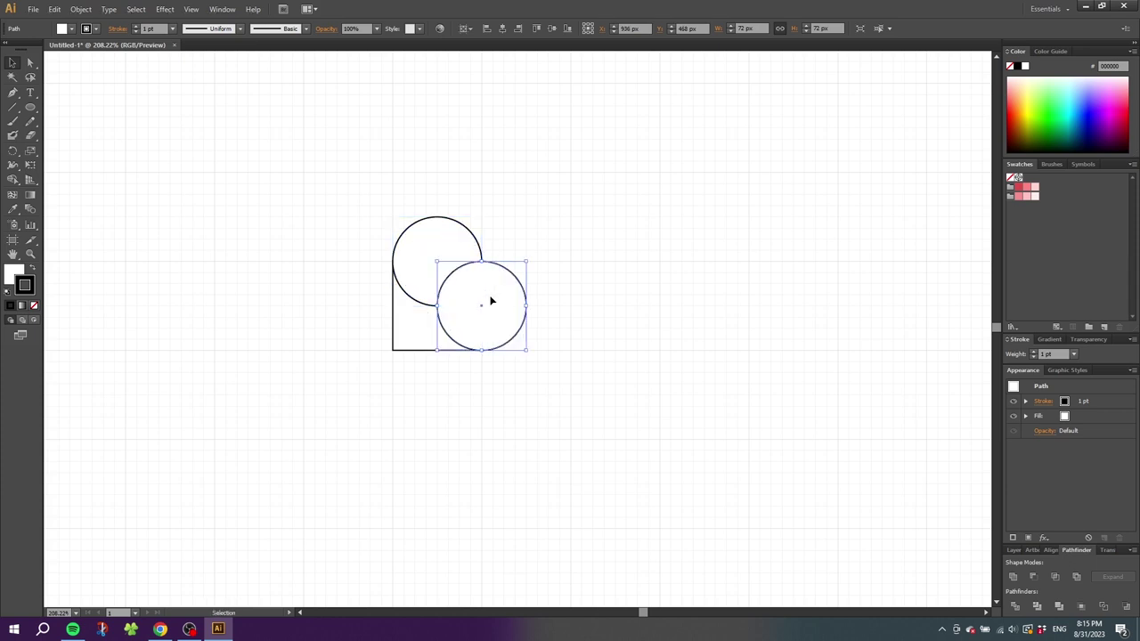
left_click_drag(532, 208, 410, 356)
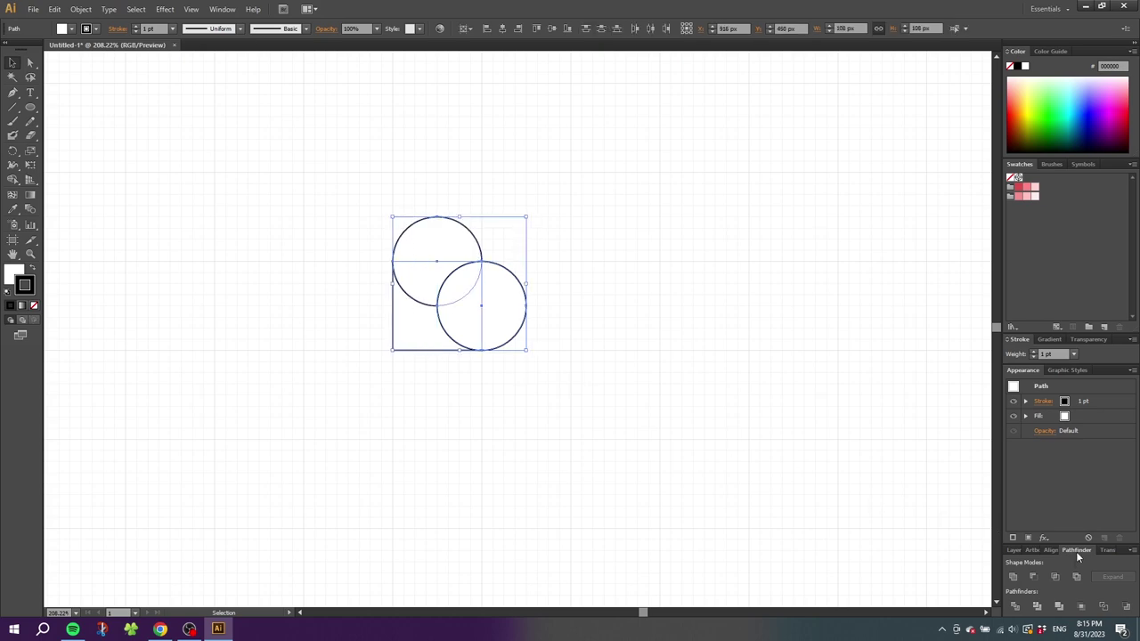
- Unite the square and circles into one heart in the Pathfinder panel
left_click(221, 9)
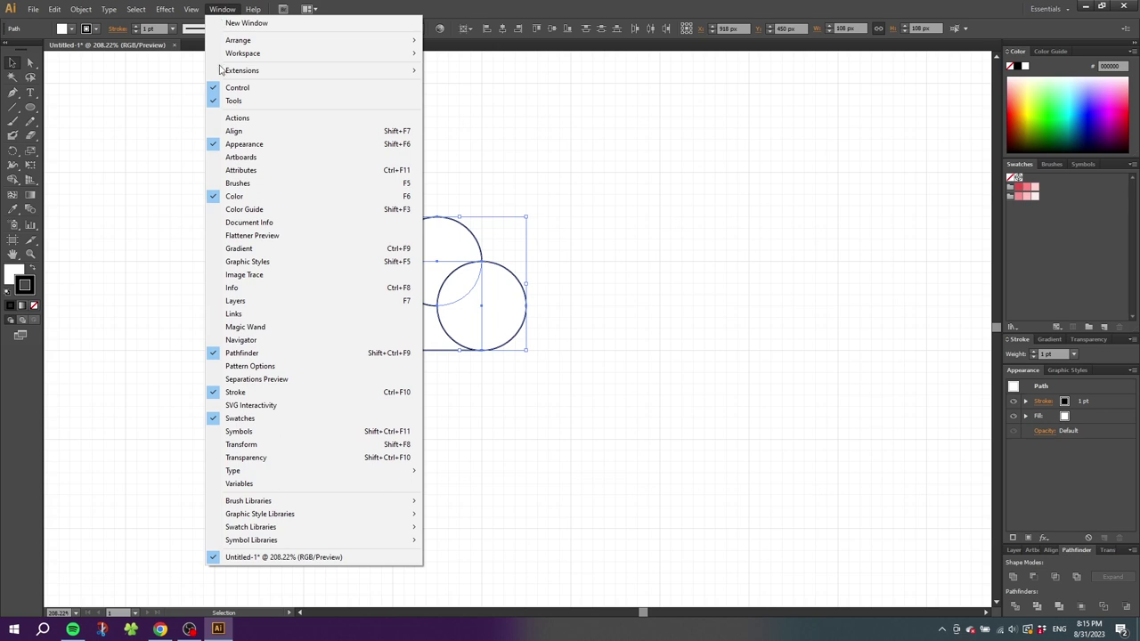
left_click(287, 355)
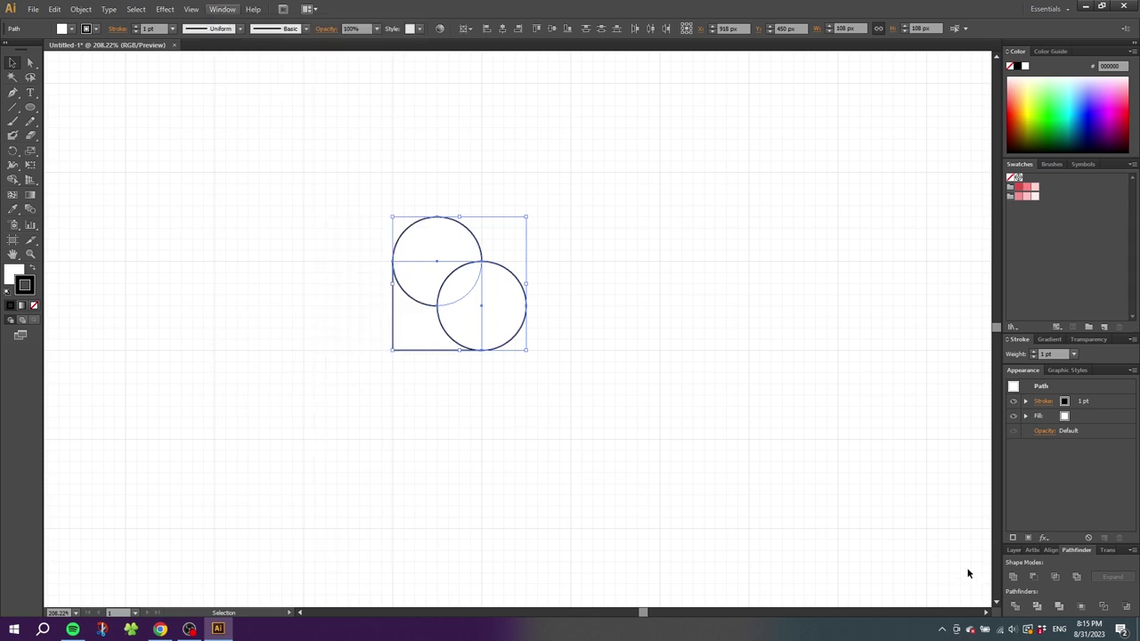
left_click(1013, 578)
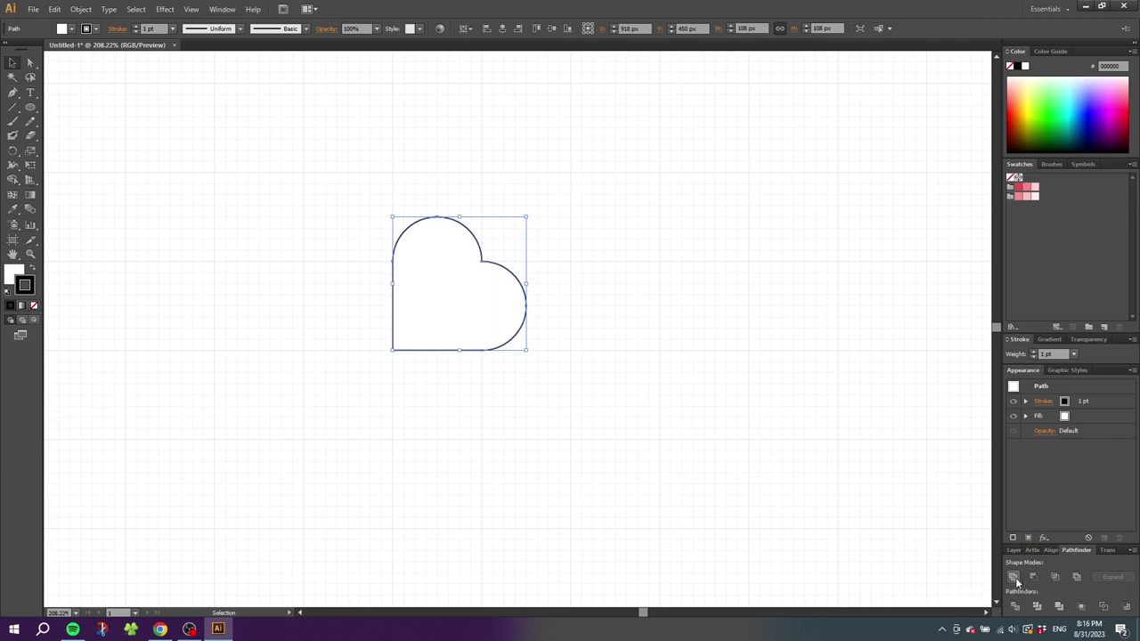
- Hide the grid and turn off Snap to Grid
left_click(192, 8)
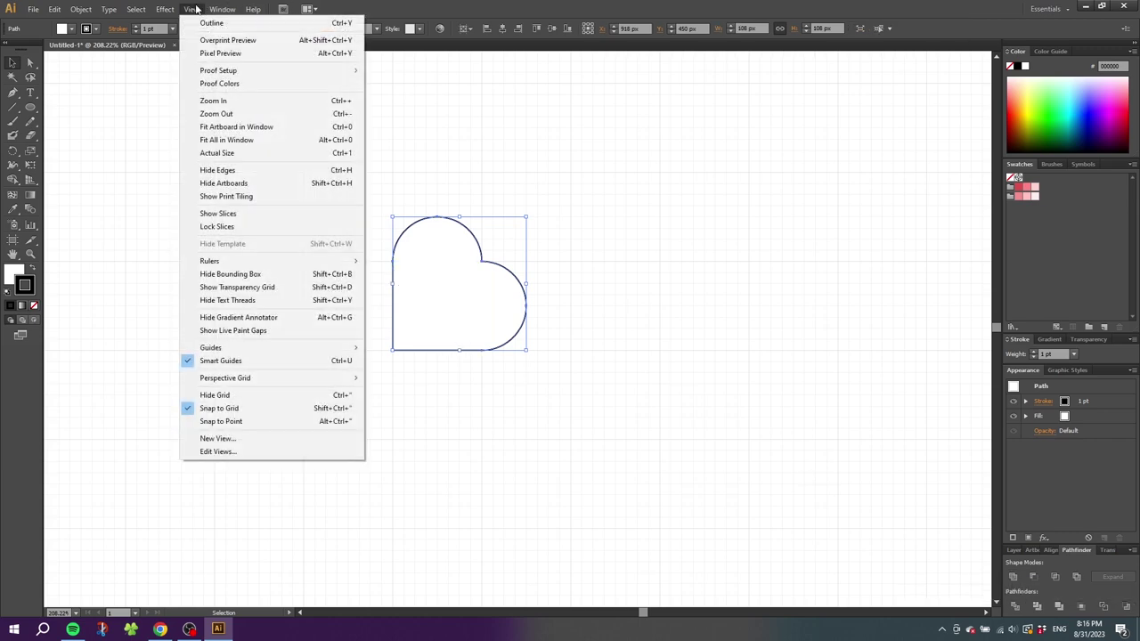
left_click(236, 396)
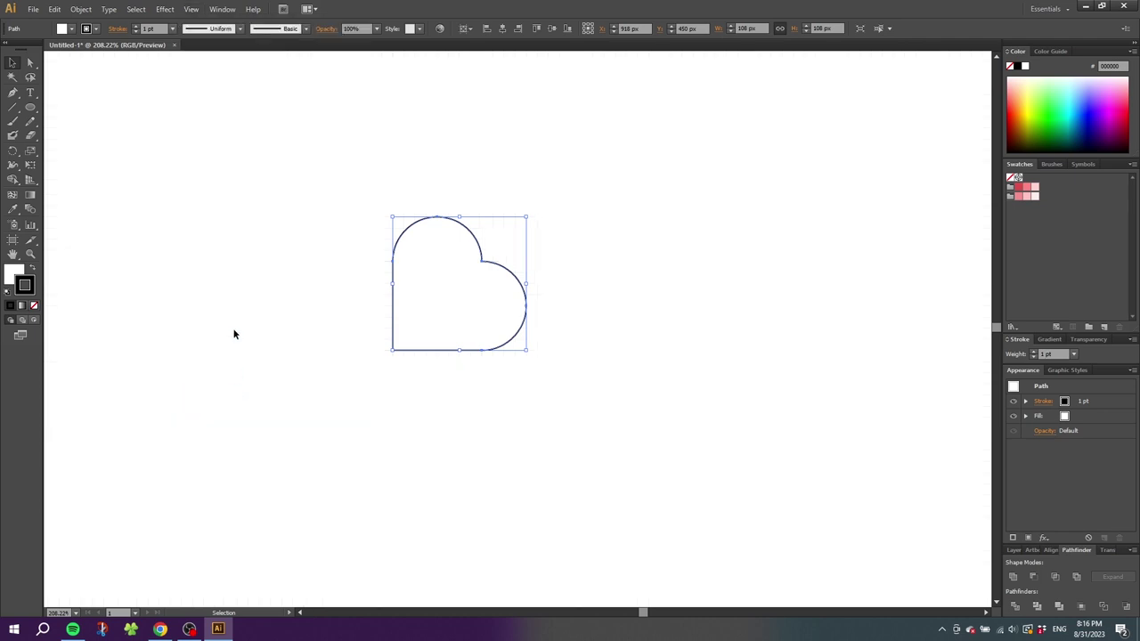
left_click(190, 9)
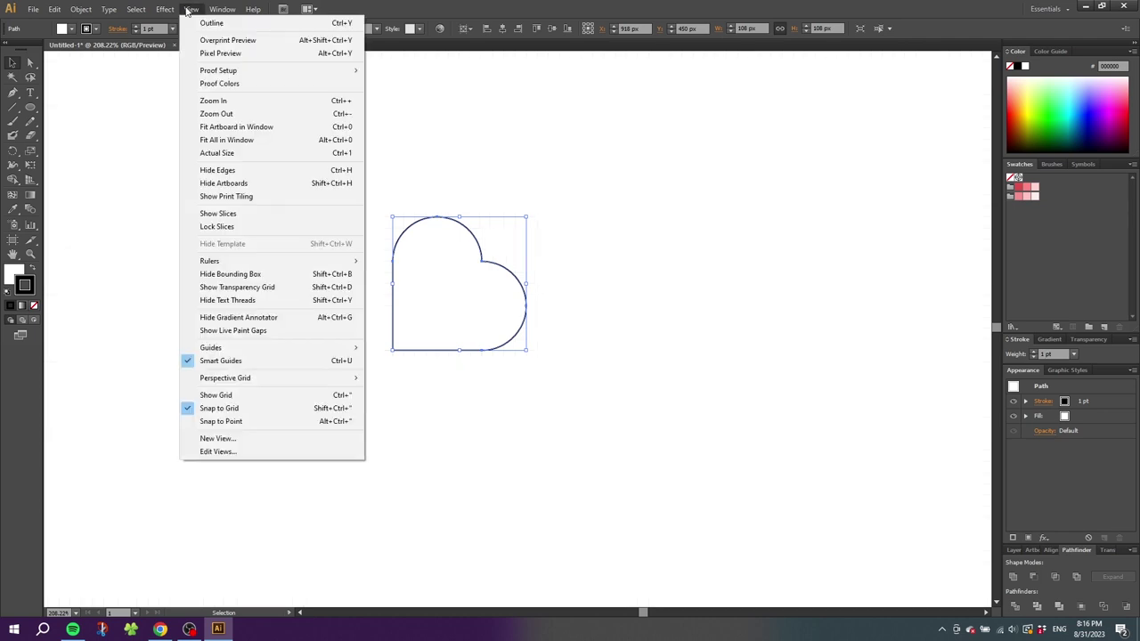
left_click(233, 410)
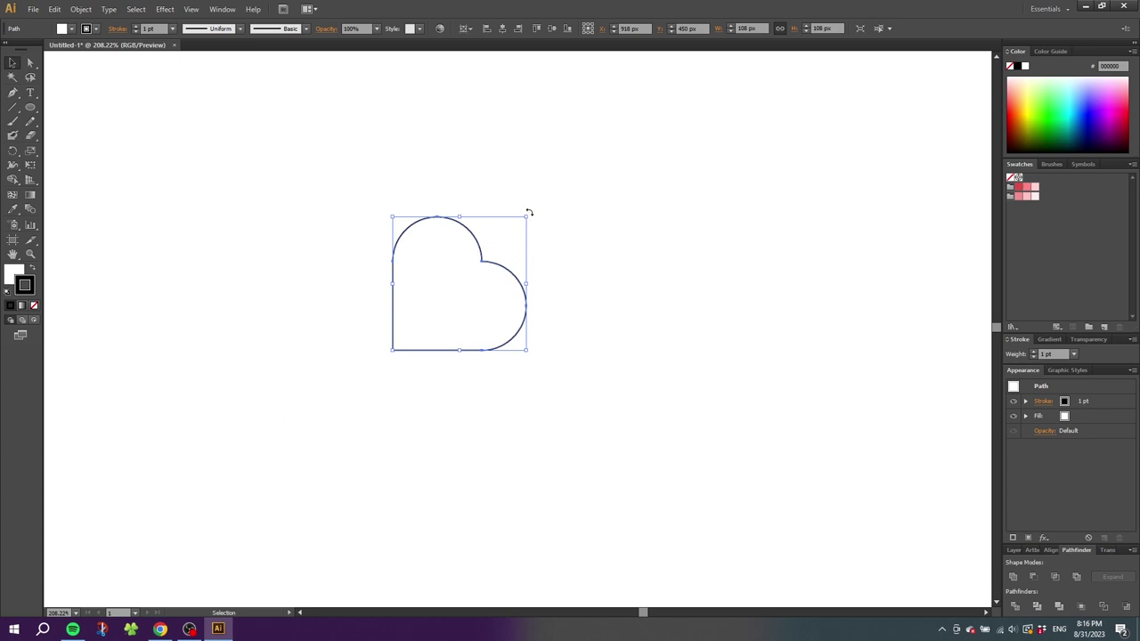
- Rotate the heart 45° upright and reset its bounding box
key("ctrl+shift+b")
left_click_drag(529, 212, 466, 174)
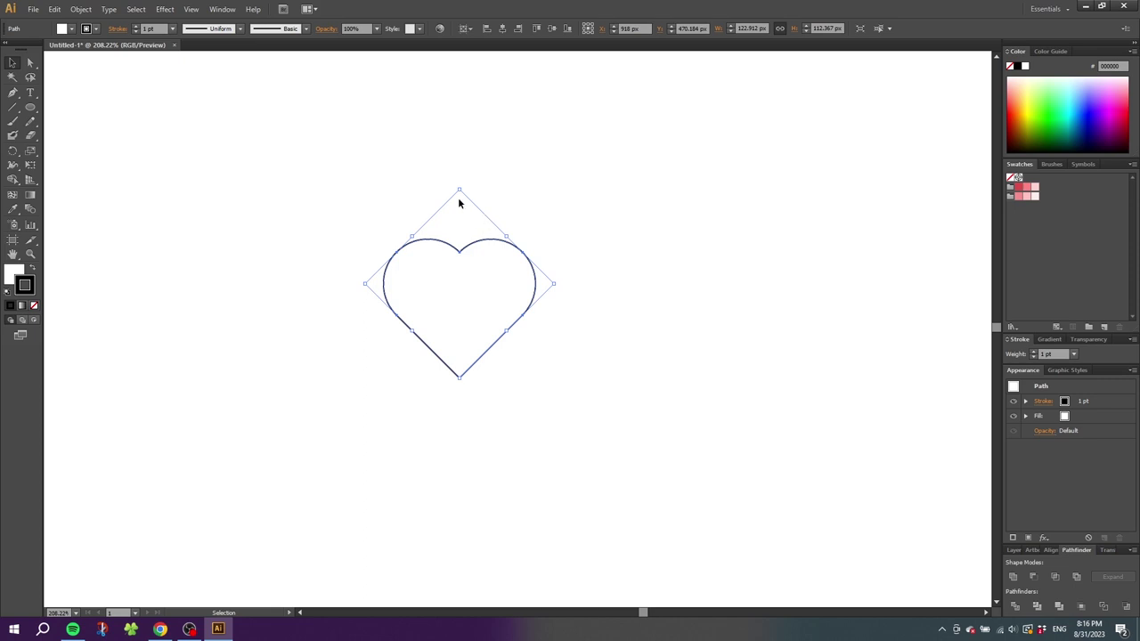
left_click(81, 9)
mouse_move(89, 25)
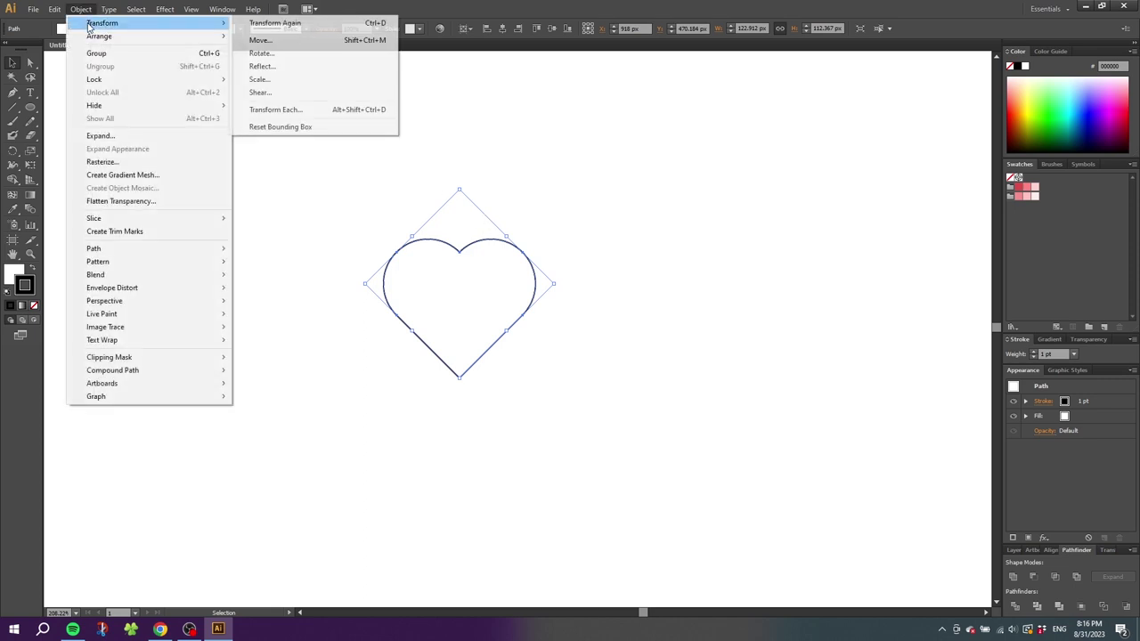
left_click(290, 130)
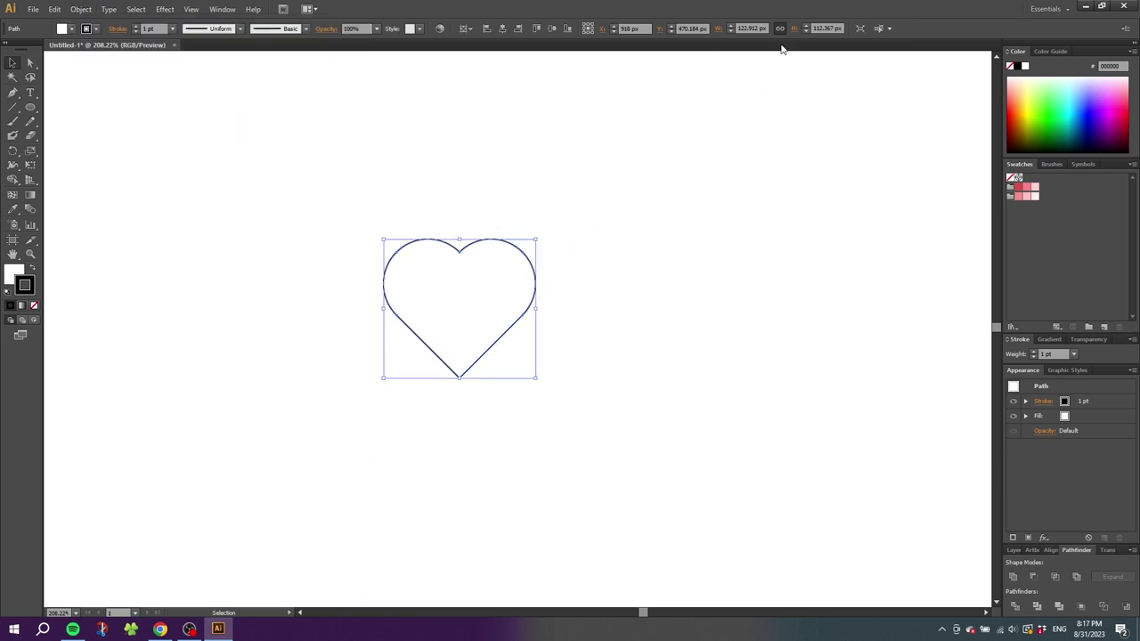
- Scale the heart to 50 px wide (45.75 px tall) and zoom in on it
left_click(741, 29)
type("50")
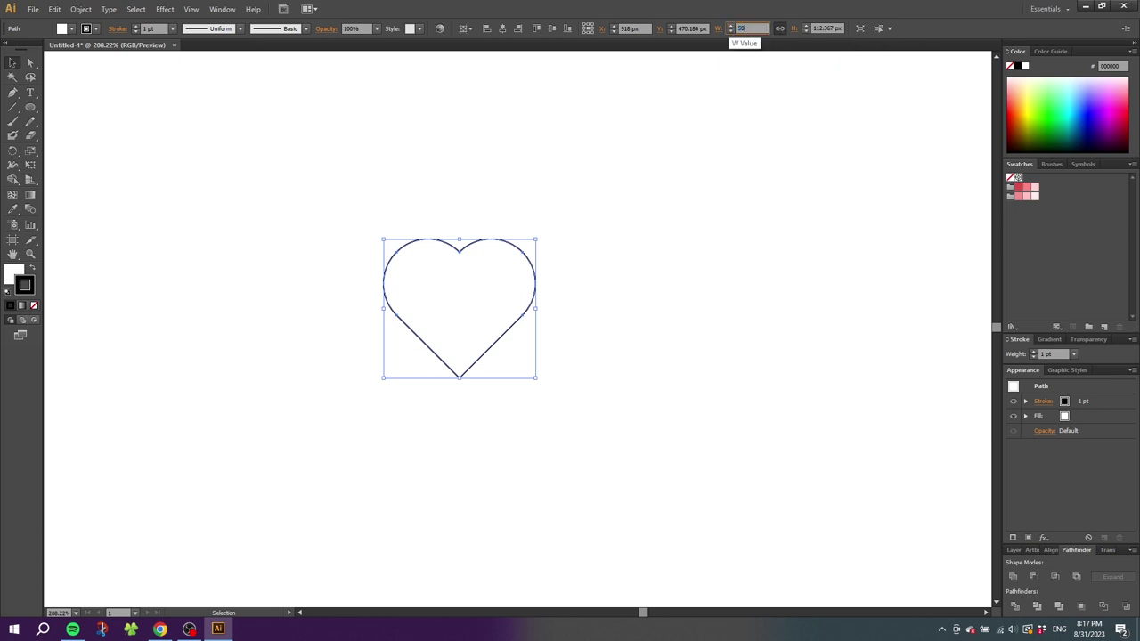
key("Return")
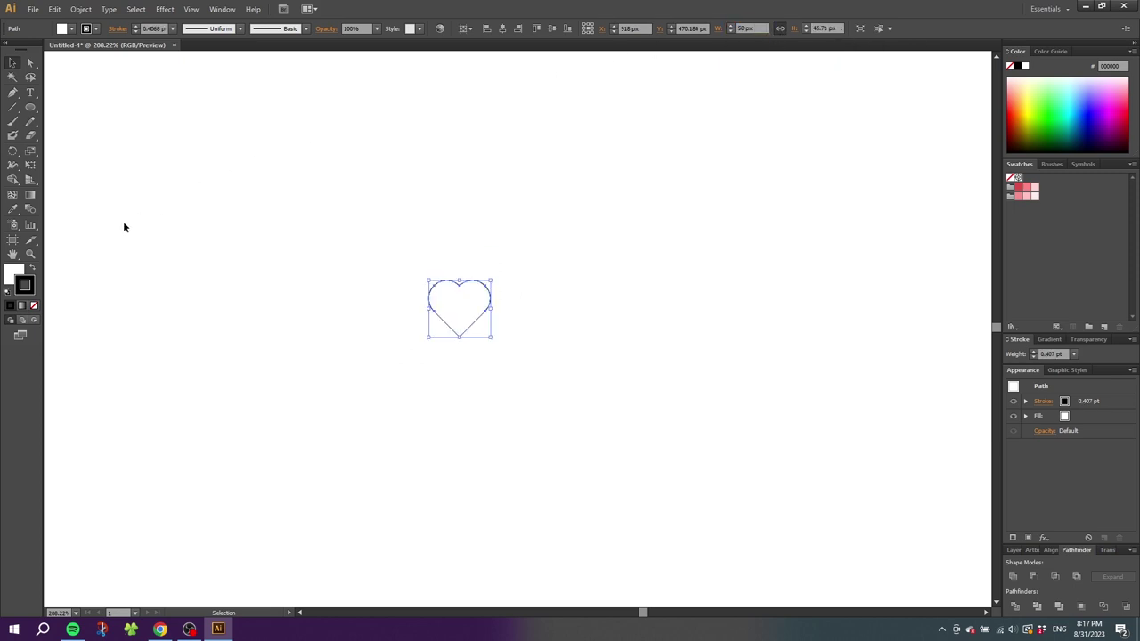
left_click(30, 254)
left_click_drag(351, 221, 572, 400)
- Give the heart a 2 pt dark pink stroke and a light pink fill
left_click(12, 63)
left_click(13, 63)
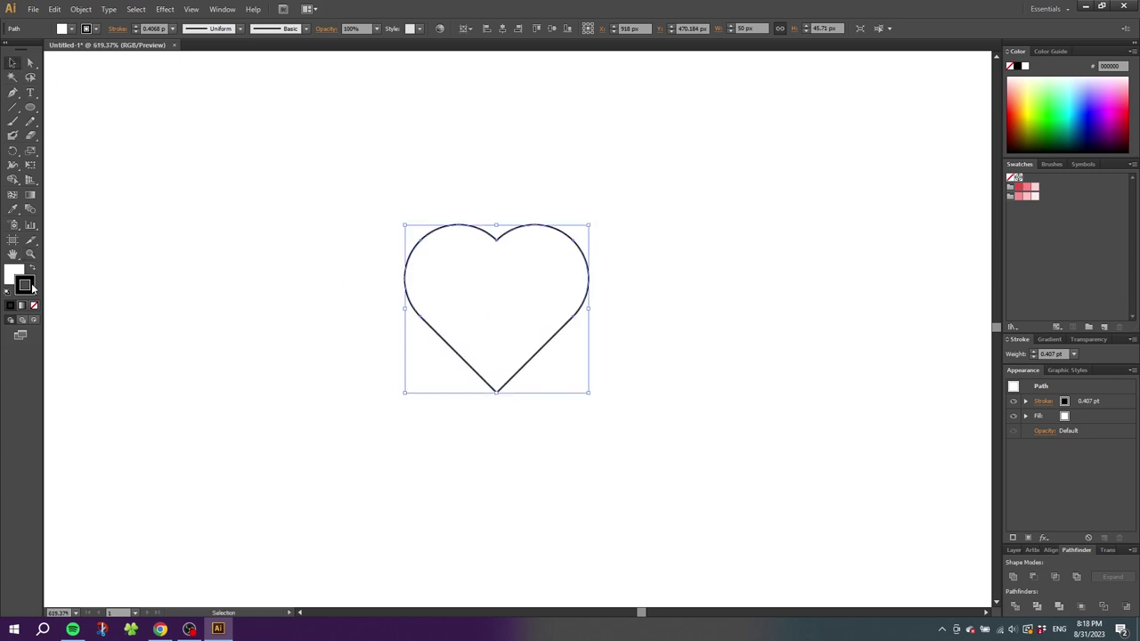
left_click(137, 28)
left_click(137, 28)
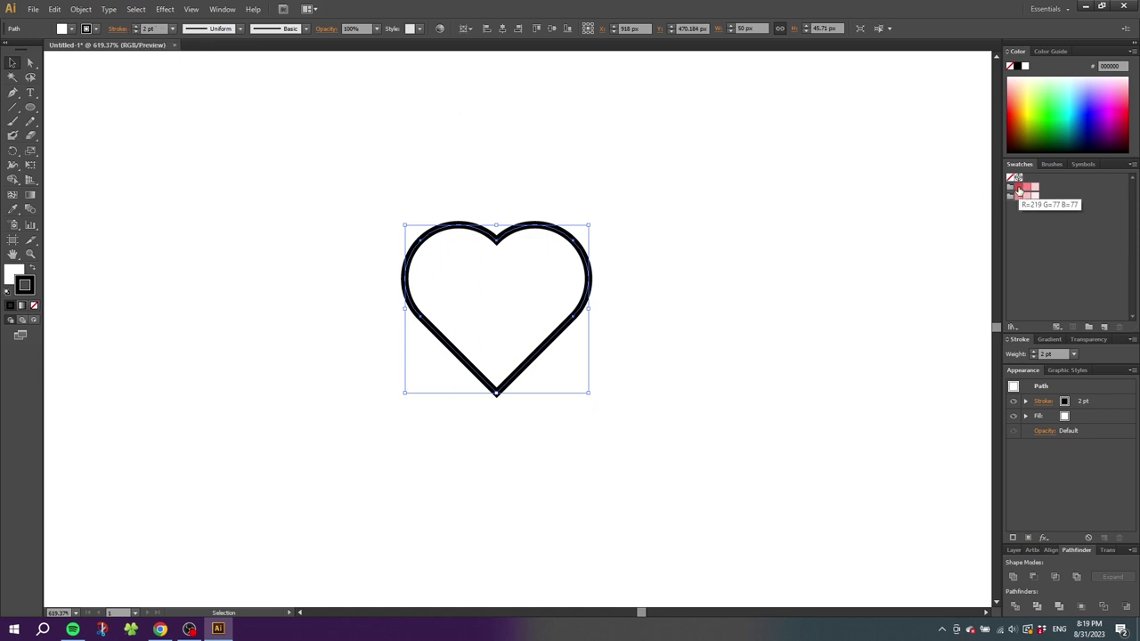
left_click(1019, 190)
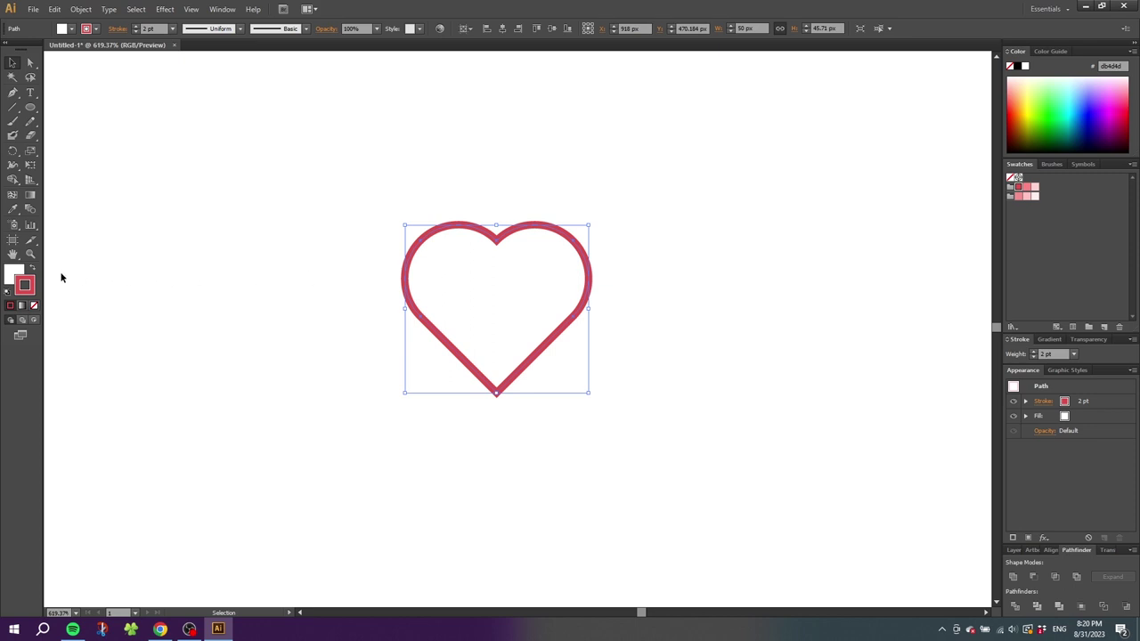
left_click(12, 275)
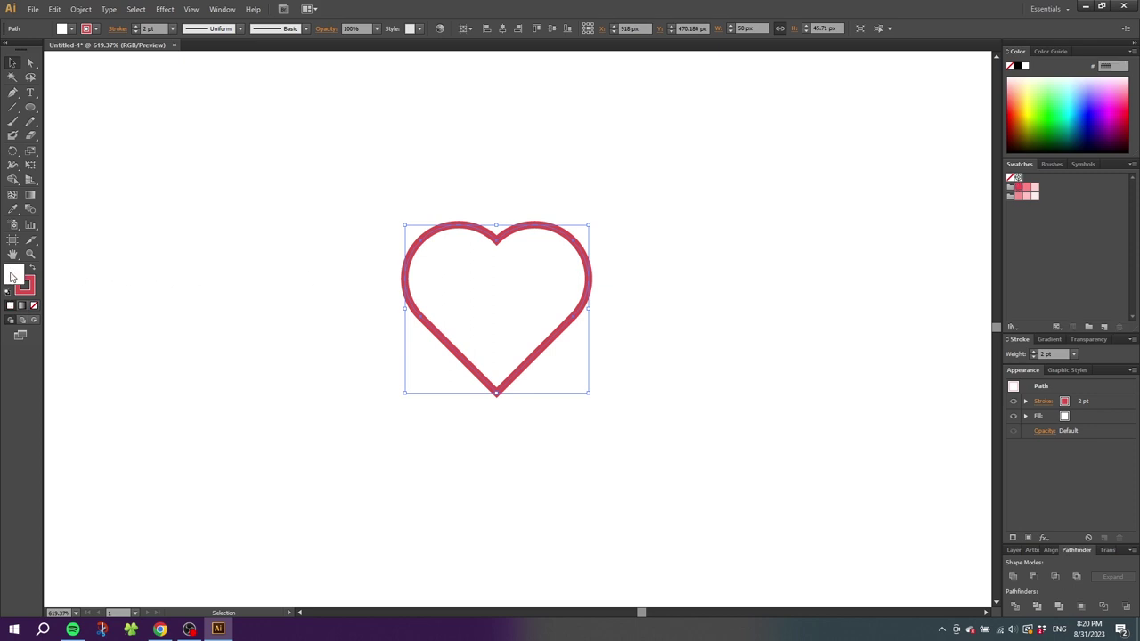
left_click(1026, 190)
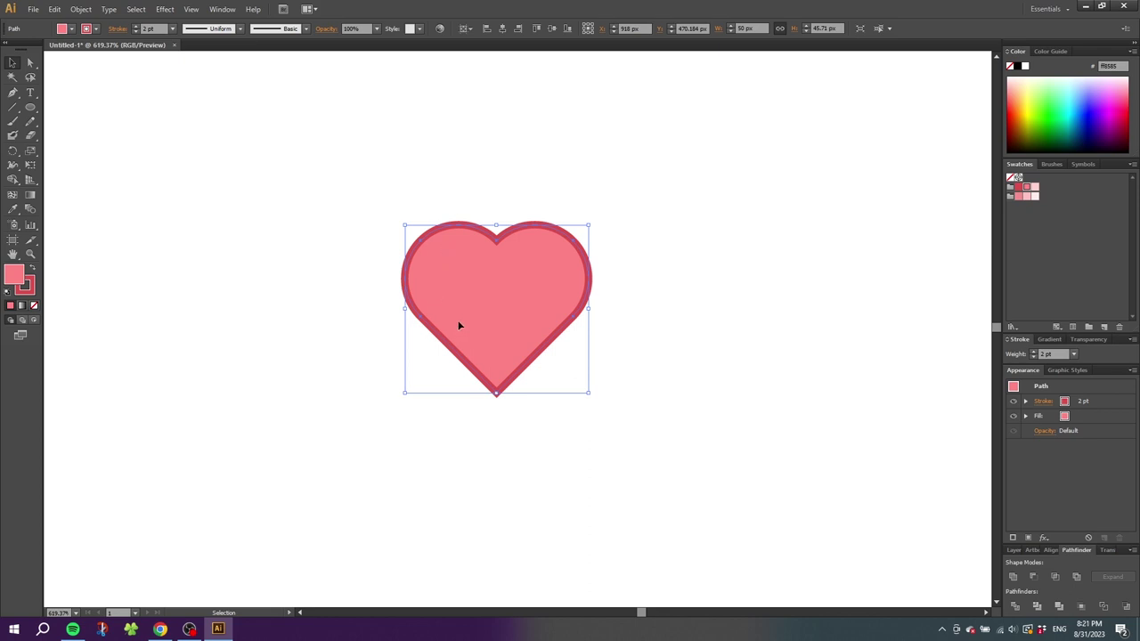
- Copy the heart and Paste in Front, undoing stray moves so the copy stacks exactly on the original
left_click(54, 8)
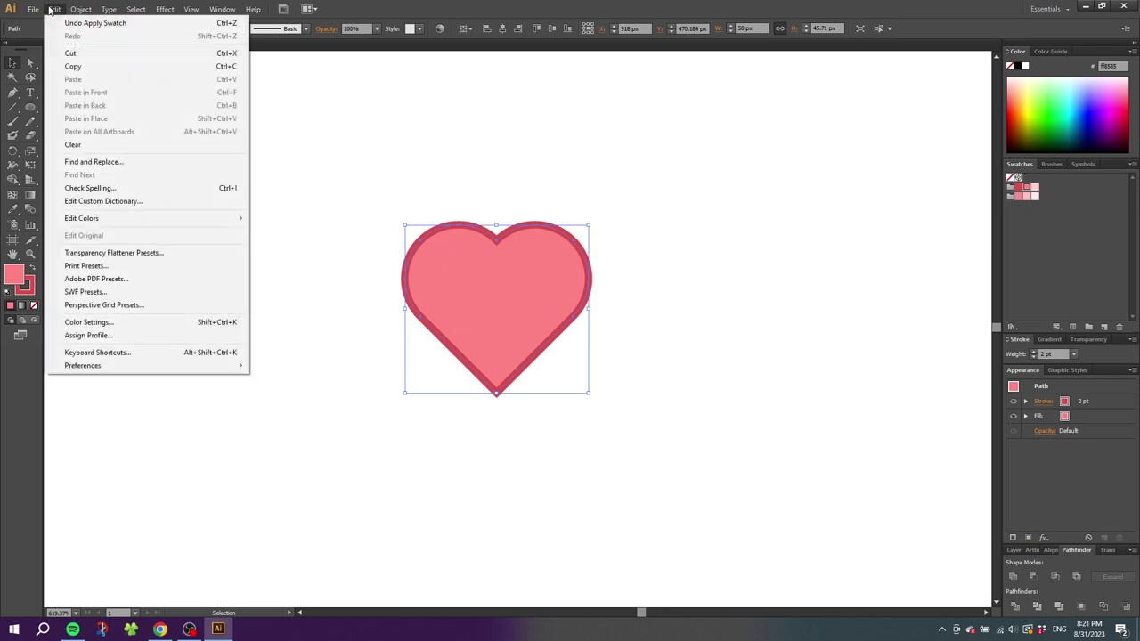
left_click(73, 65)
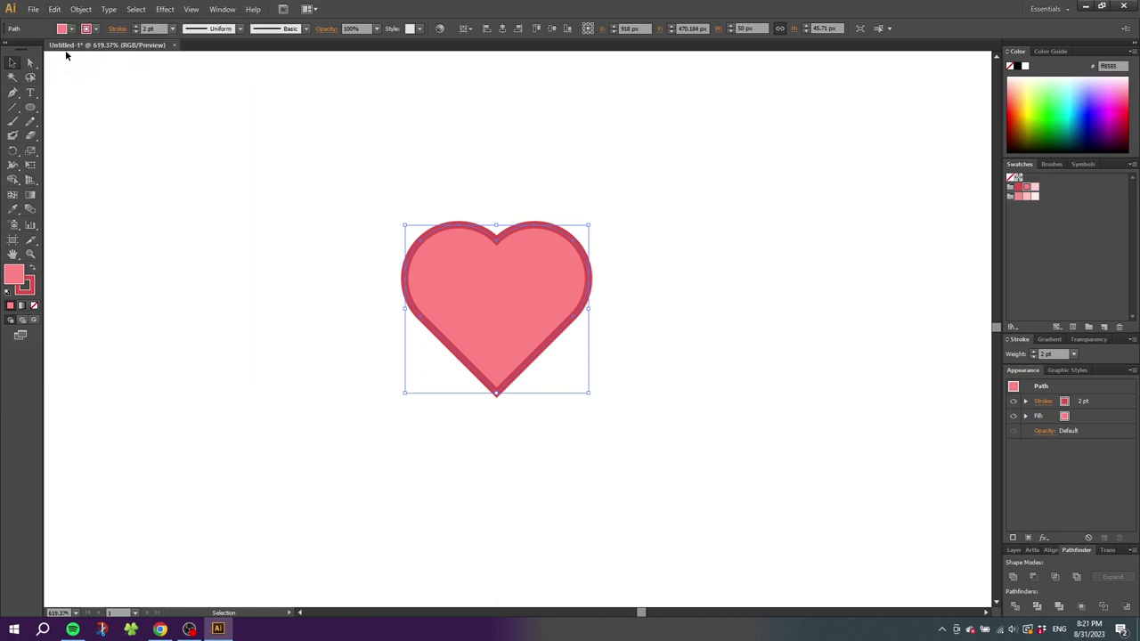
left_click(53, 9)
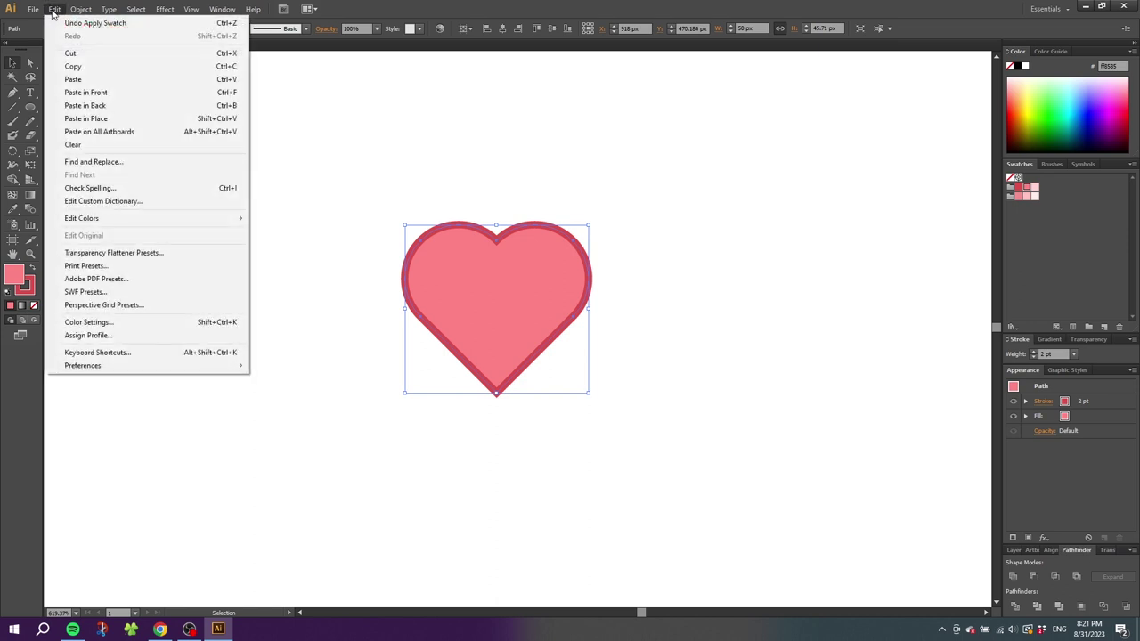
left_click(82, 92)
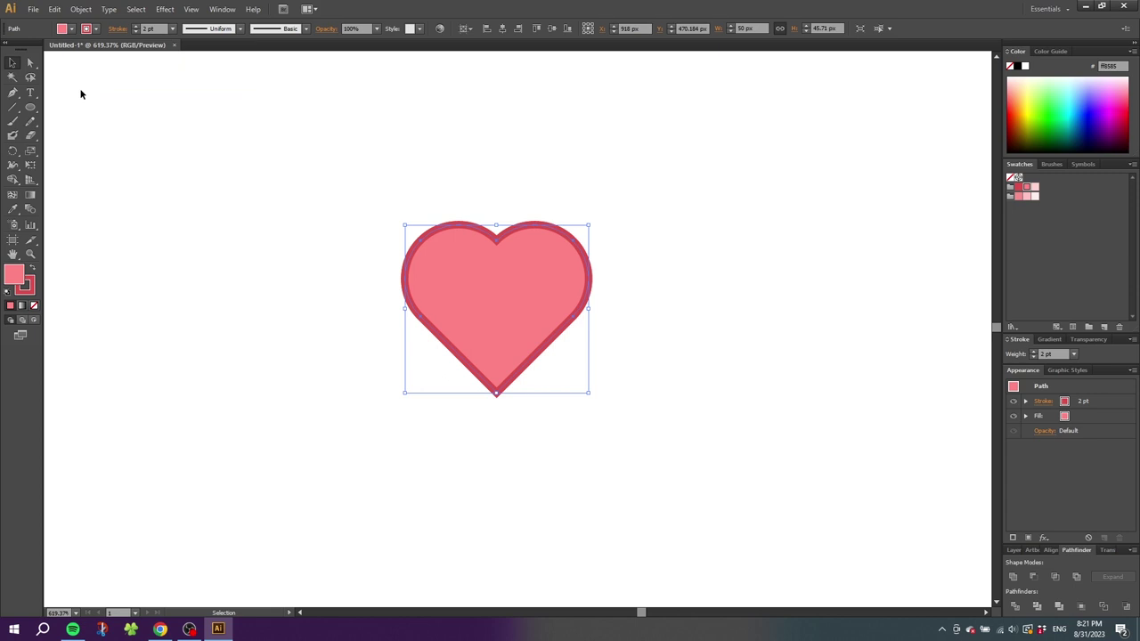
left_click(54, 9)
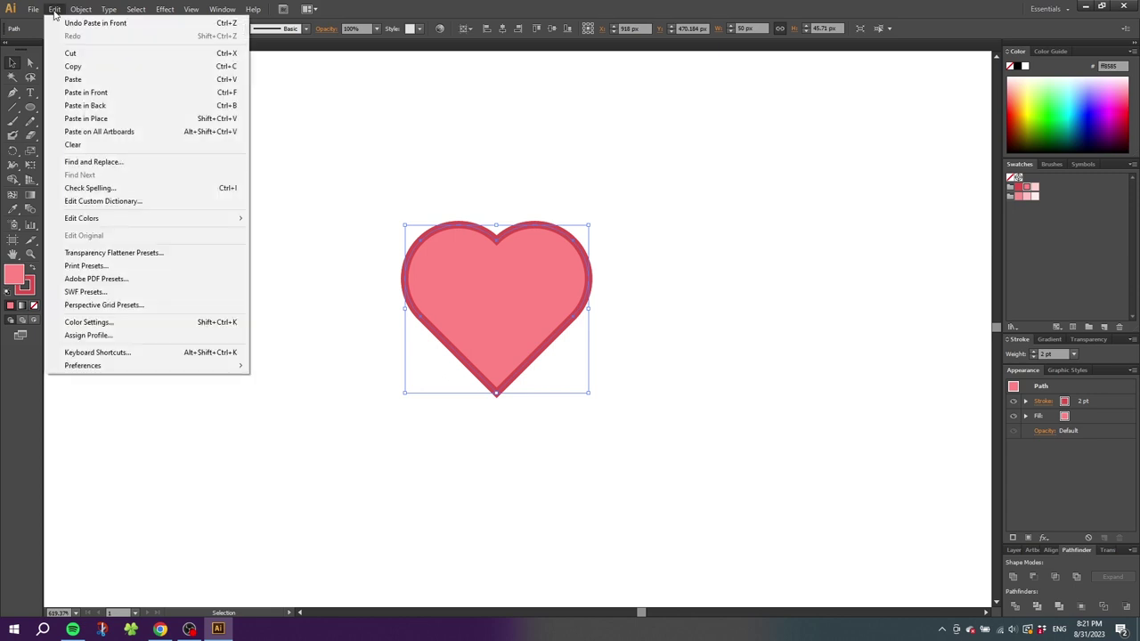
left_click(73, 93)
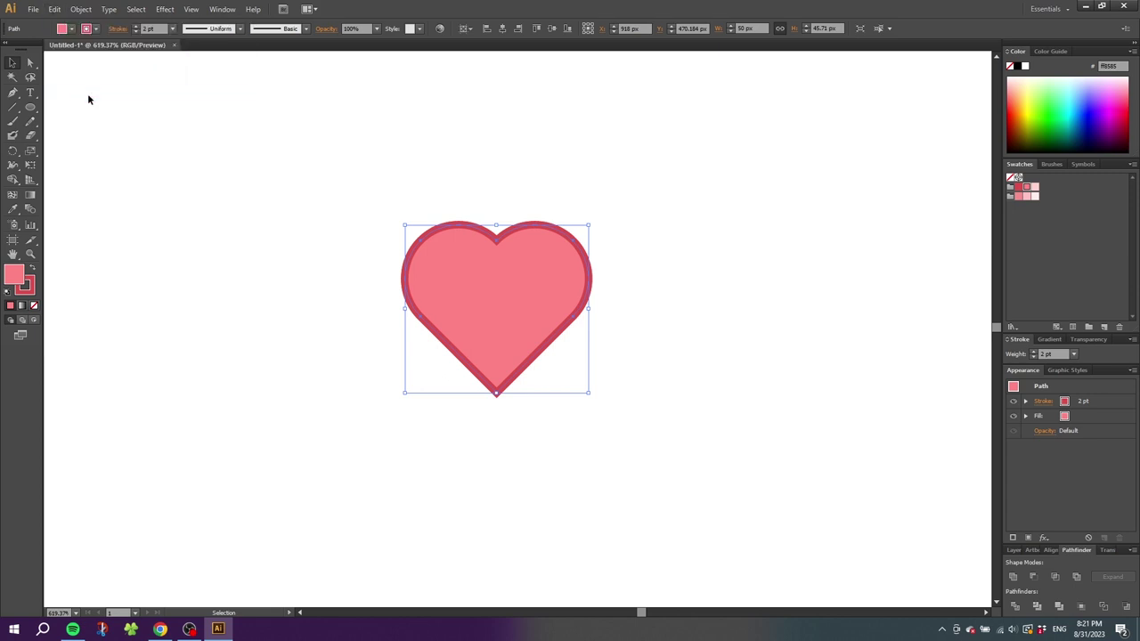
left_click_drag(488, 298, 720, 267)
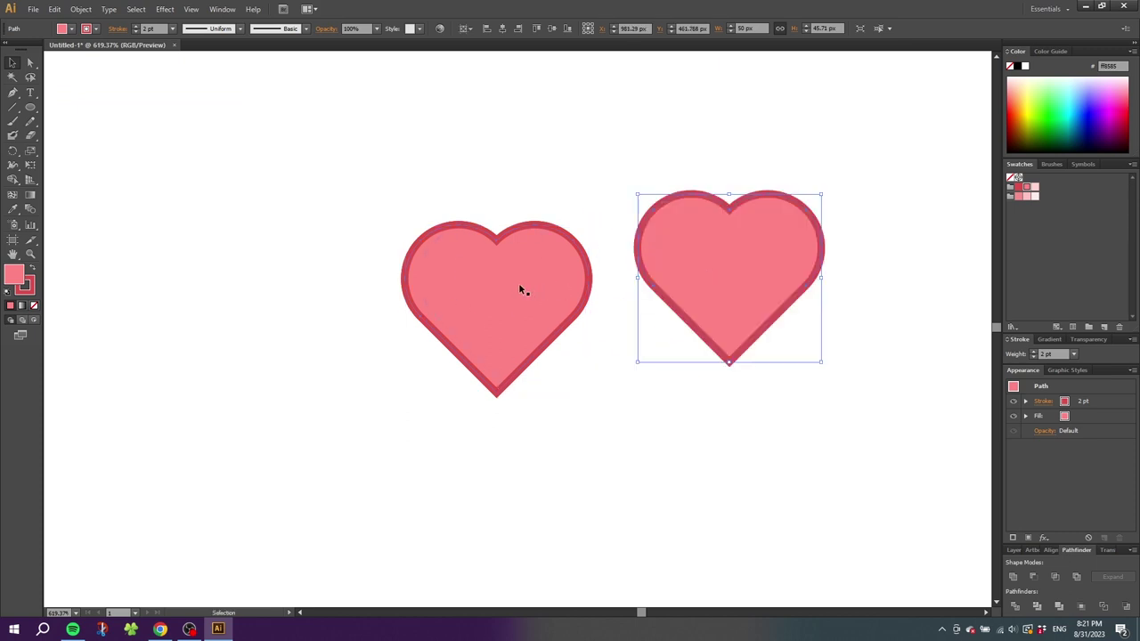
left_click_drag(521, 288, 535, 160)
key("ctrl+z")
key("ctrl+z")
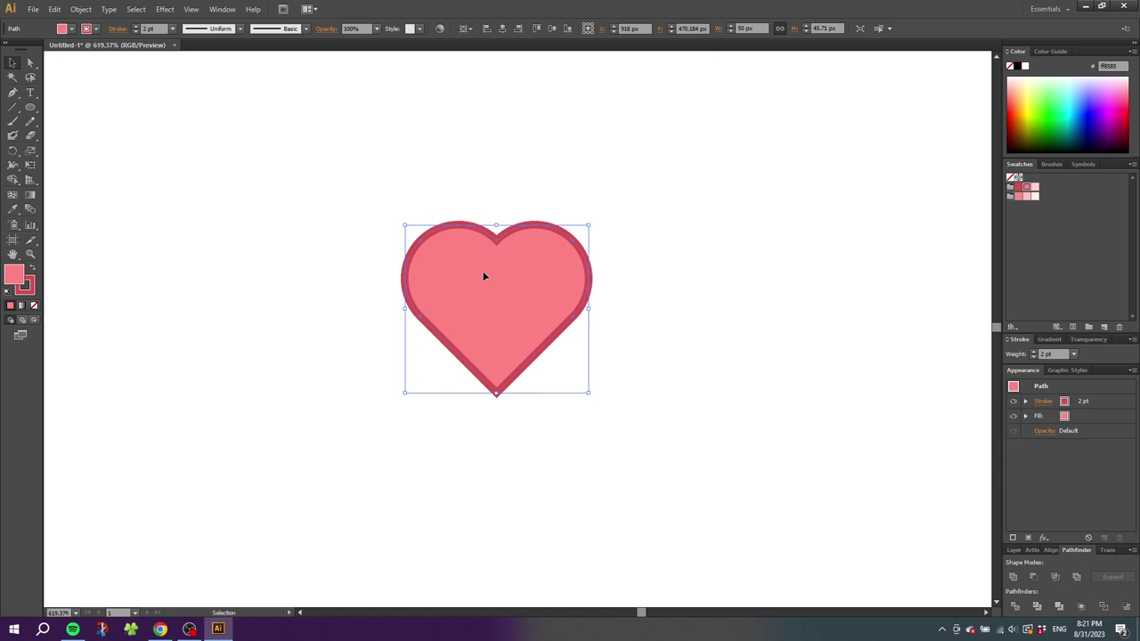
- Nudge the front heart slightly right and add the back heart to the selection
key("Right")
key("Right")
key("Right")
key("Right")
key("Right")
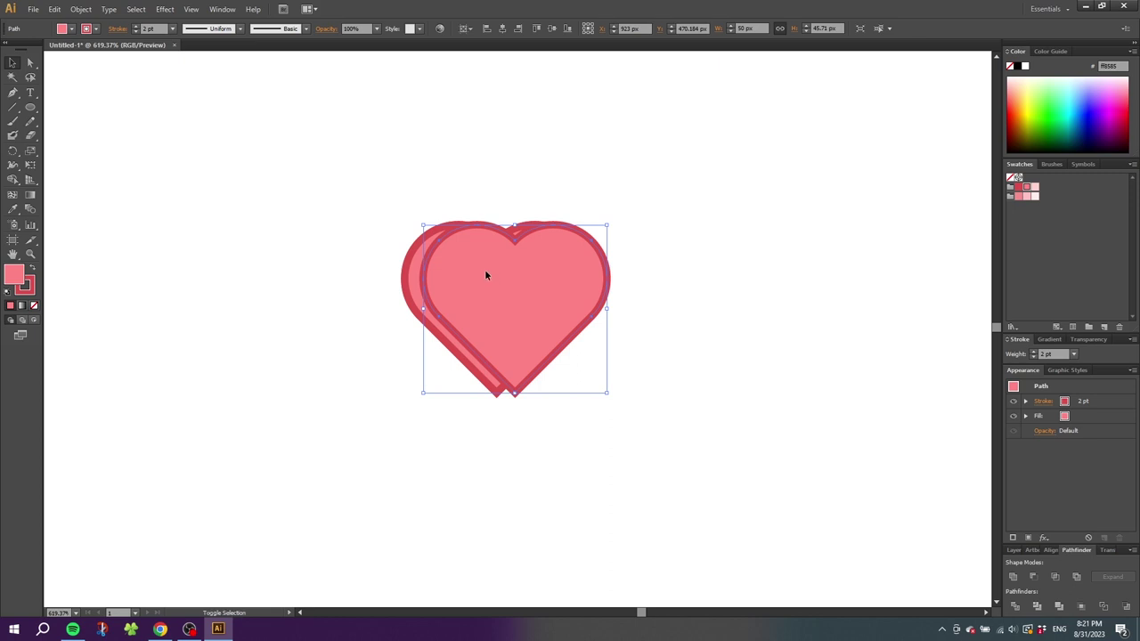
left_click(414, 269, "shift")
left_click(15, 182)
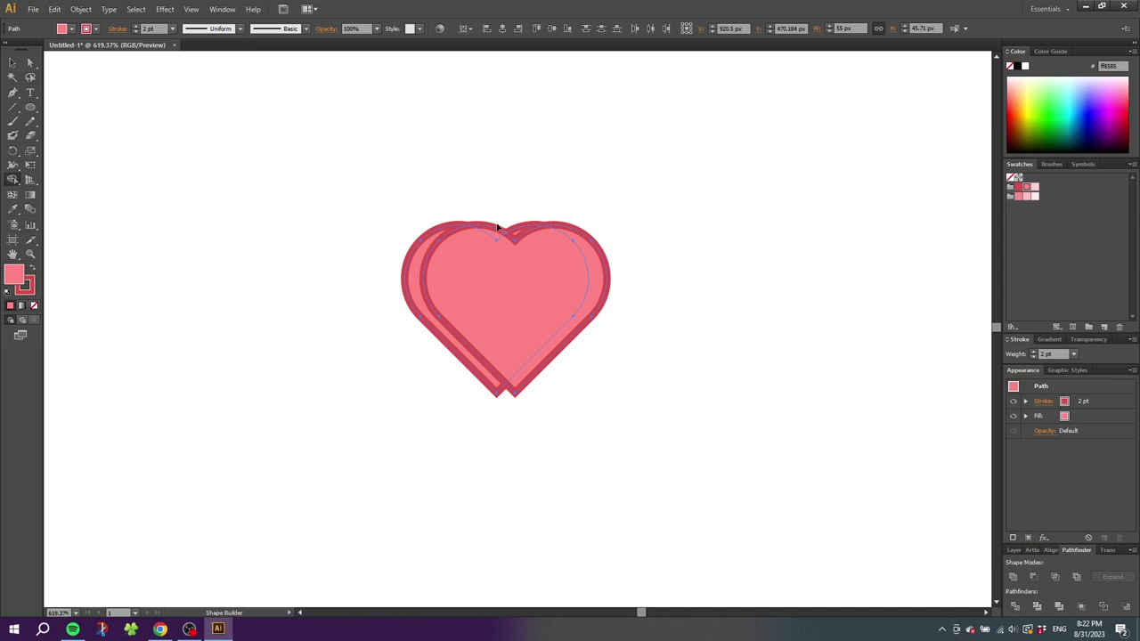
- Merge the front heart's overlapping regions into one shape with Shape Builder
left_click(526, 243)
left_click_drag(547, 191, 531, 287)
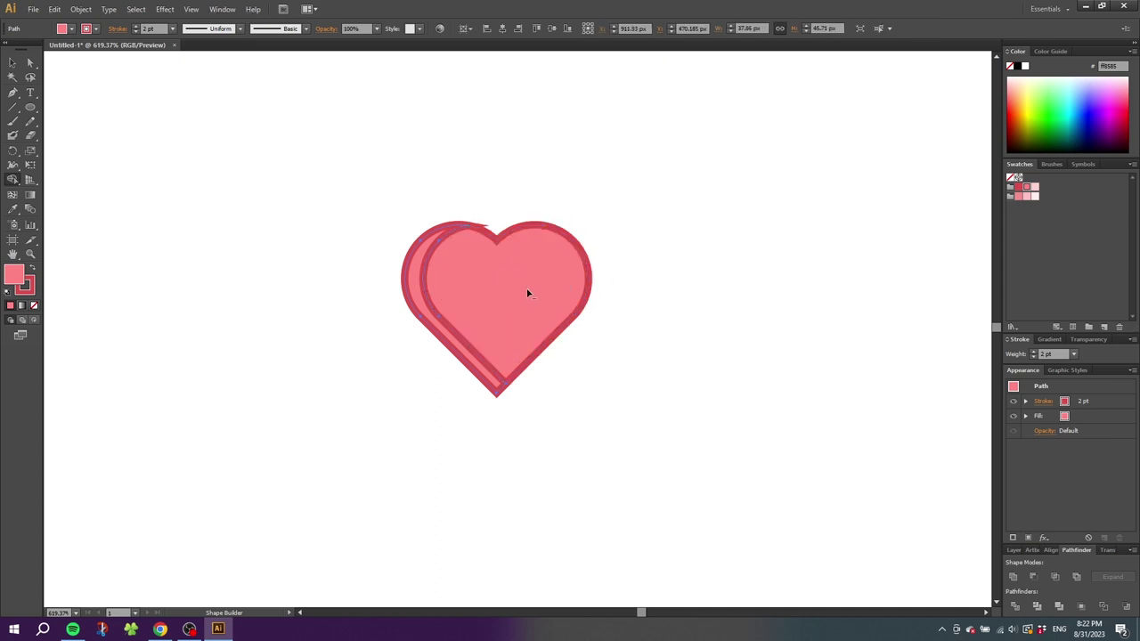
left_click(12, 62)
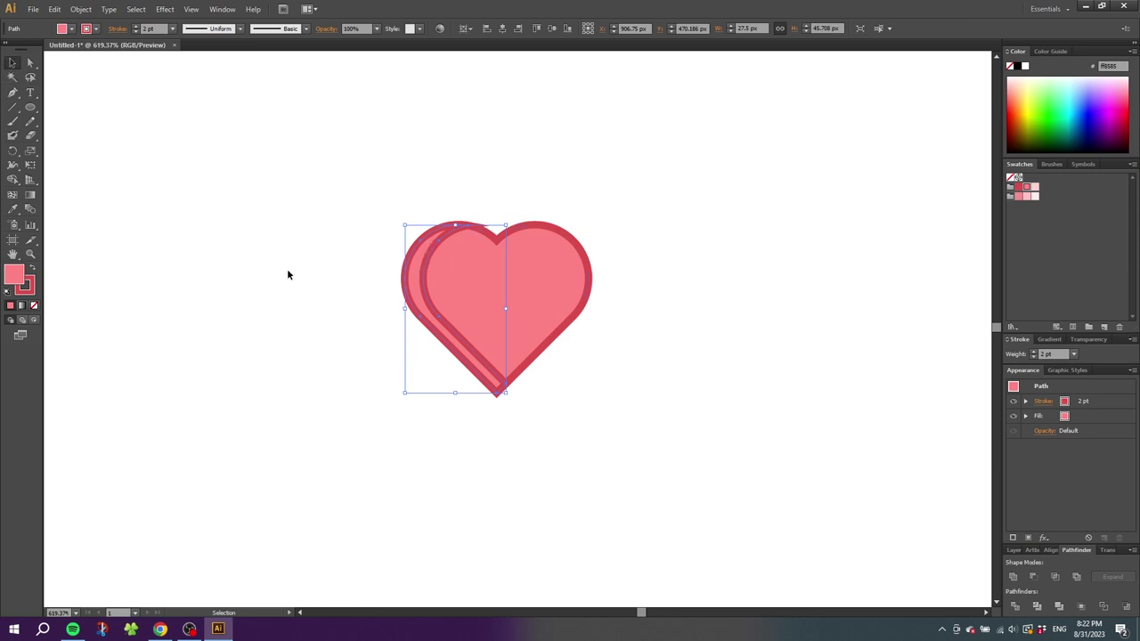
- Give the left sliver no outline and a darker pink fill, then deselect
left_click(28, 286)
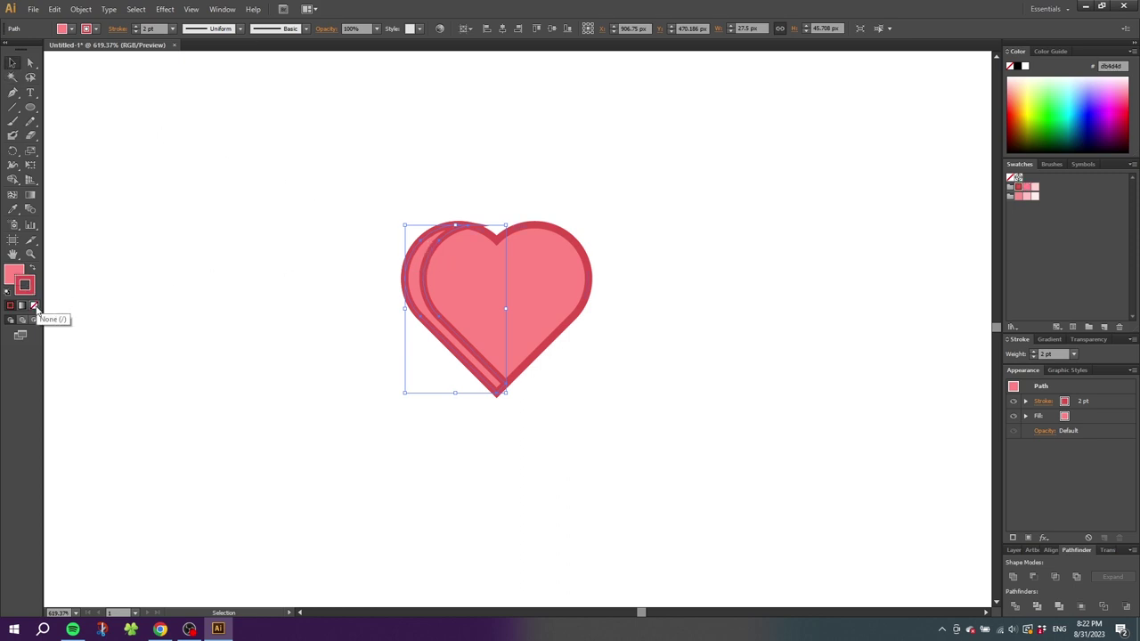
left_click(35, 306)
left_click(14, 276)
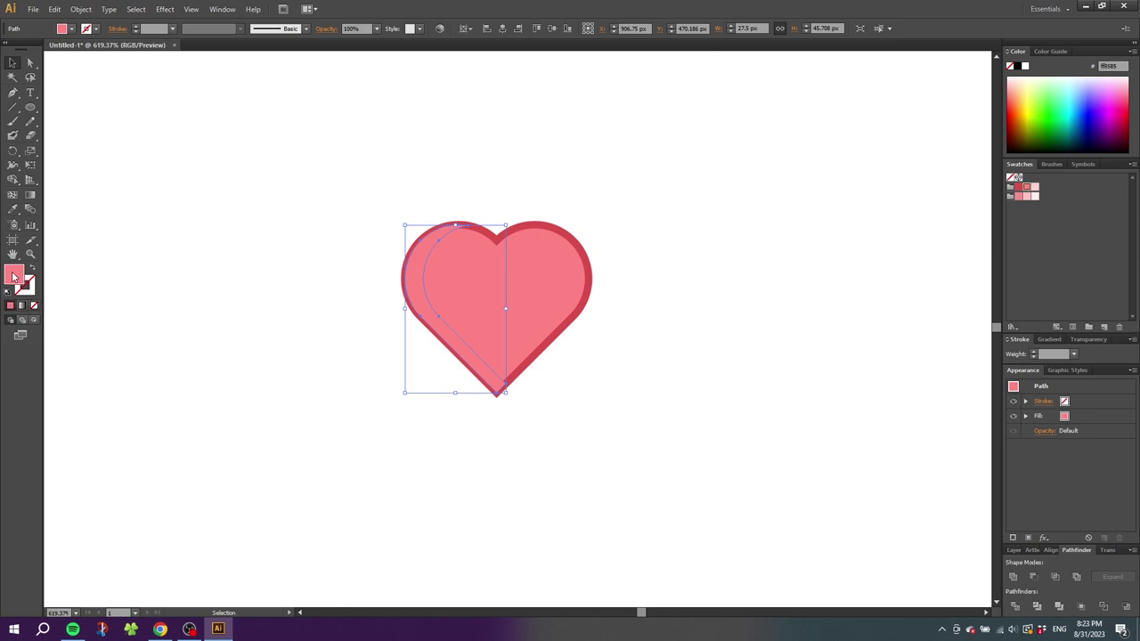
left_click(1020, 190)
left_click(664, 254)
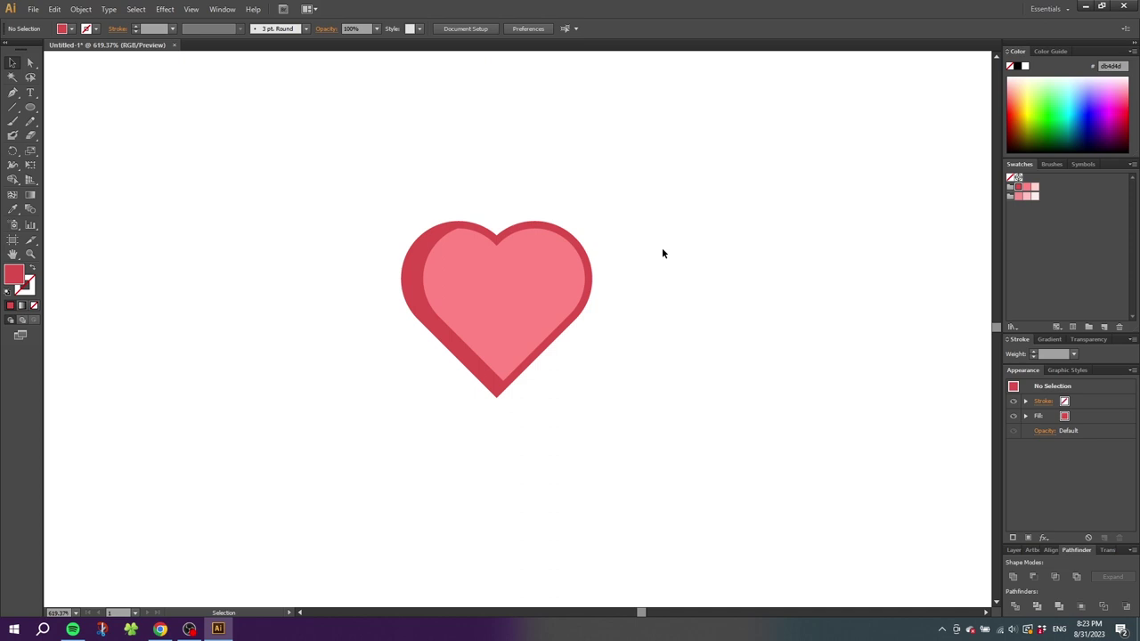
- Draw a small circle on the heart's upper-right lobe and delete anchors to leave an arc
left_click(30, 108)
left_click_drag(573, 316, 497, 240)
left_click(30, 64)
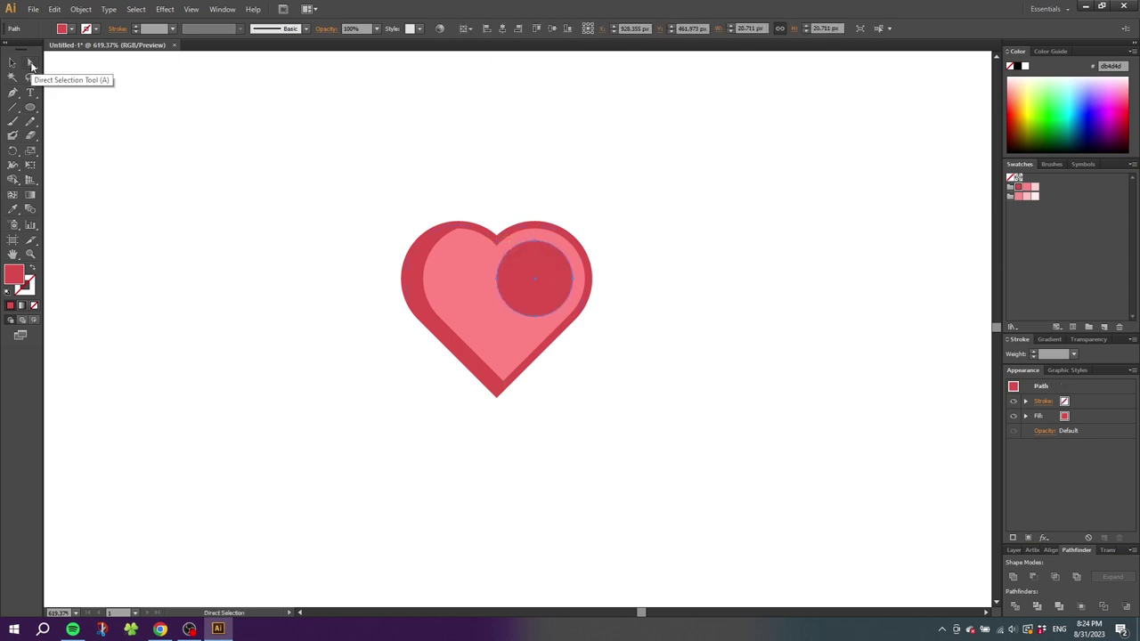
left_click(498, 281)
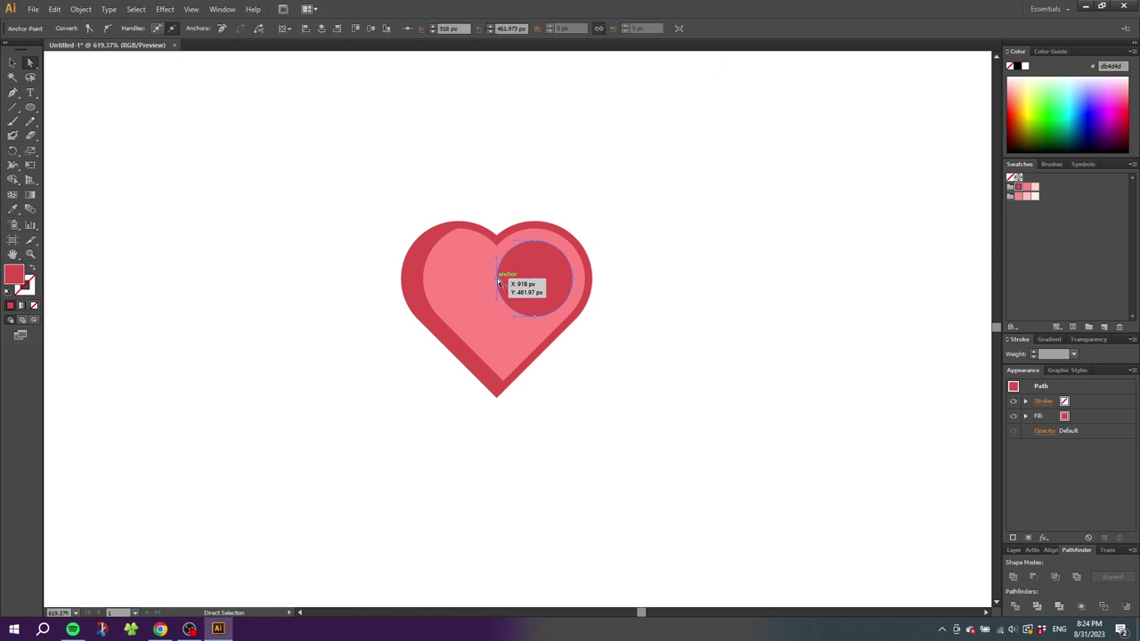
left_click_drag(532, 315, 535, 318)
left_click(534, 316, "shift")
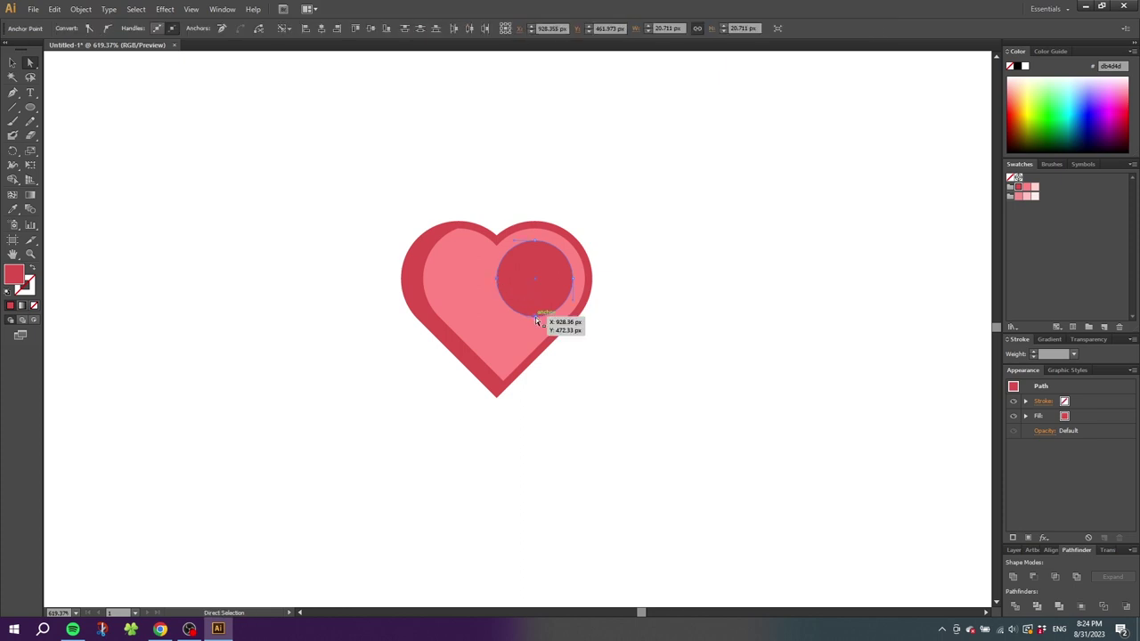
key("Delete")
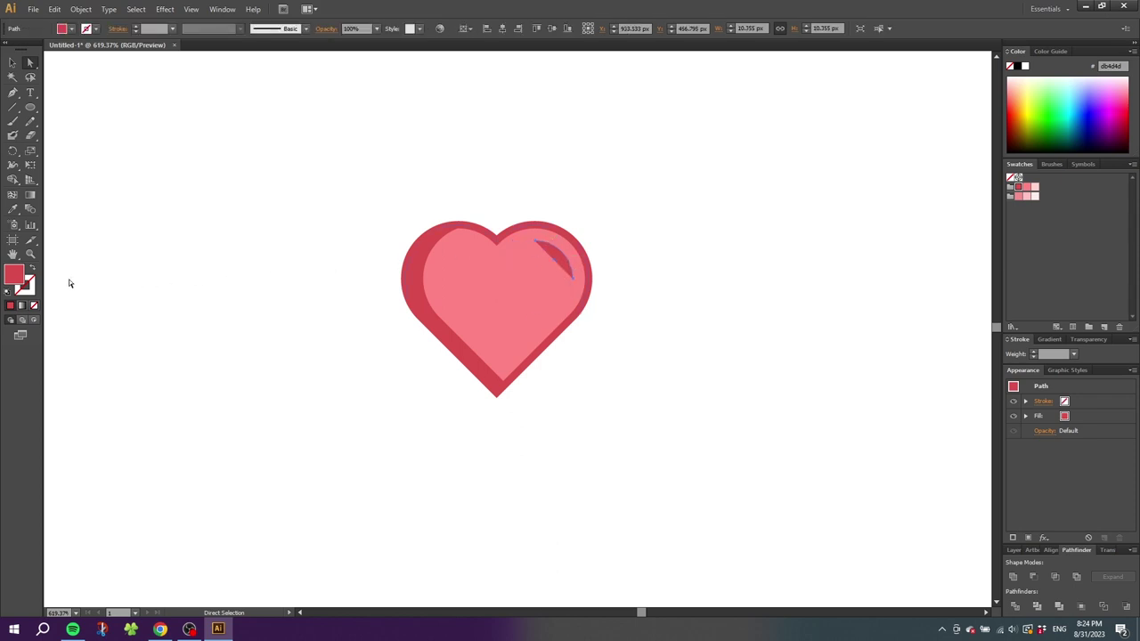
- Swap the arc's fill and stroke, set a 3 pt stroke with Width Profile 1
left_click(33, 270)
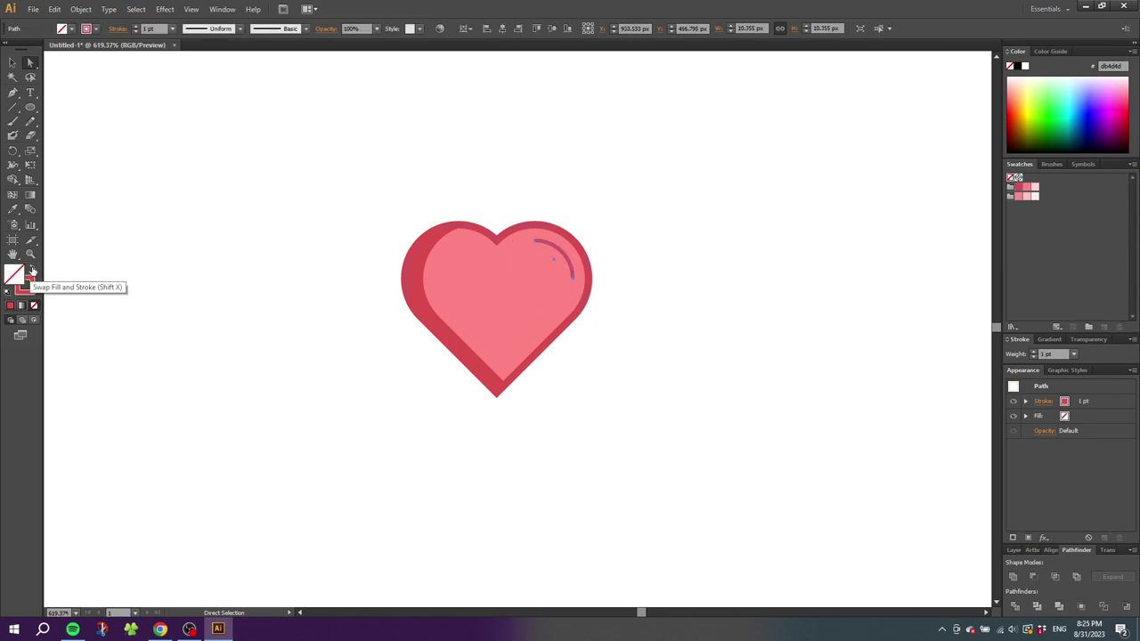
left_click(138, 26)
left_click(138, 26)
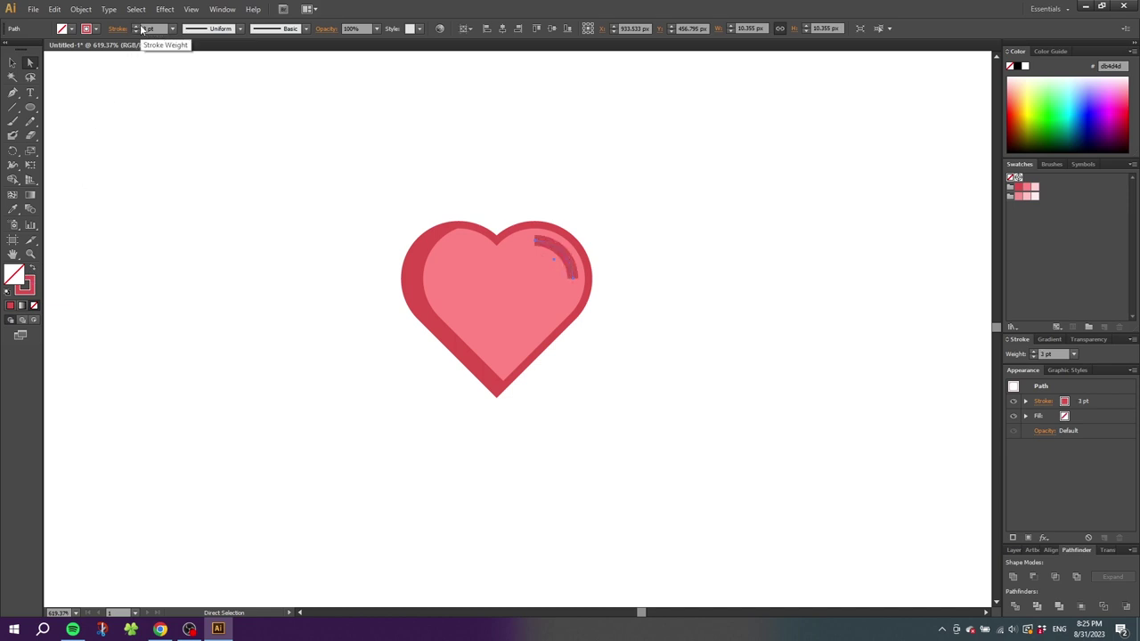
left_click(240, 29)
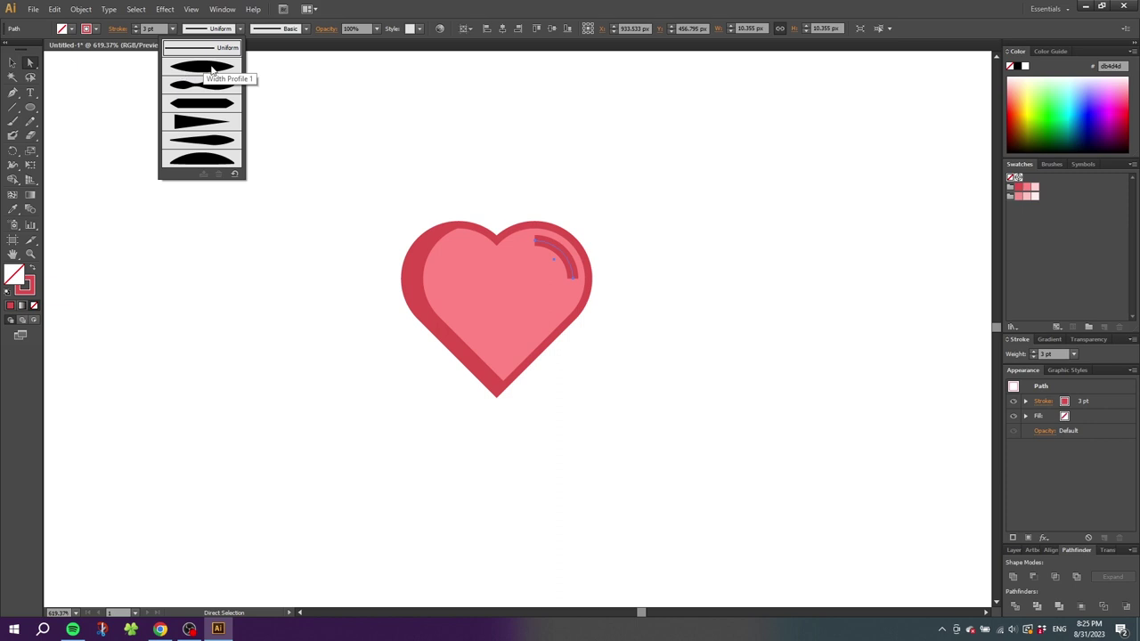
left_click(213, 68)
- Colour the arc's stroke light pink and deselect it
left_click(27, 288)
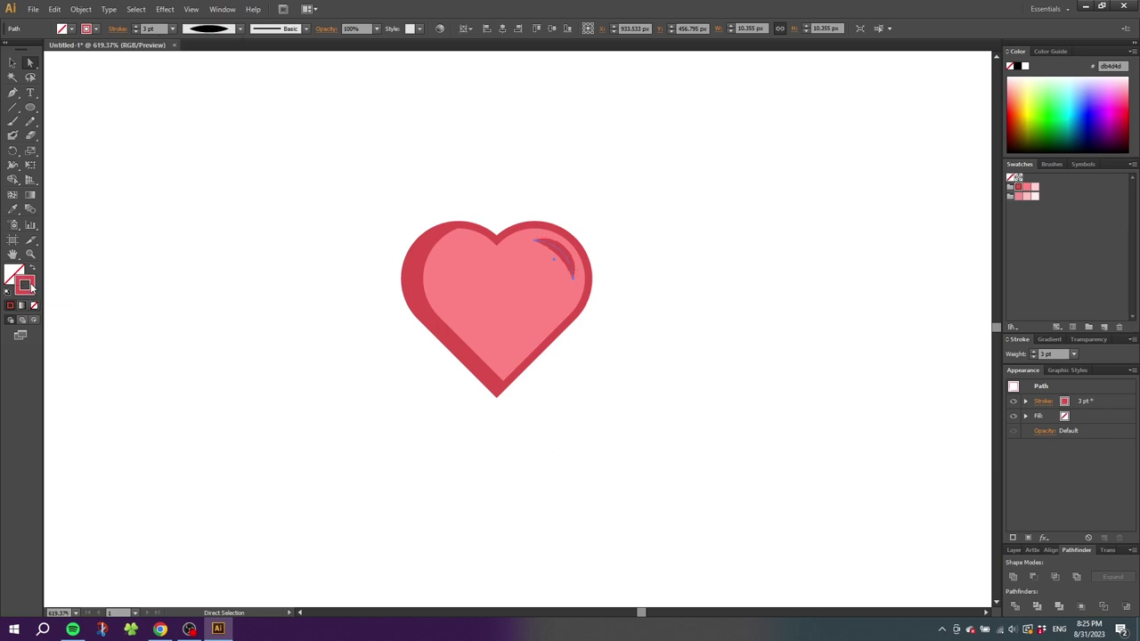
left_click(1034, 187)
left_click(775, 201)
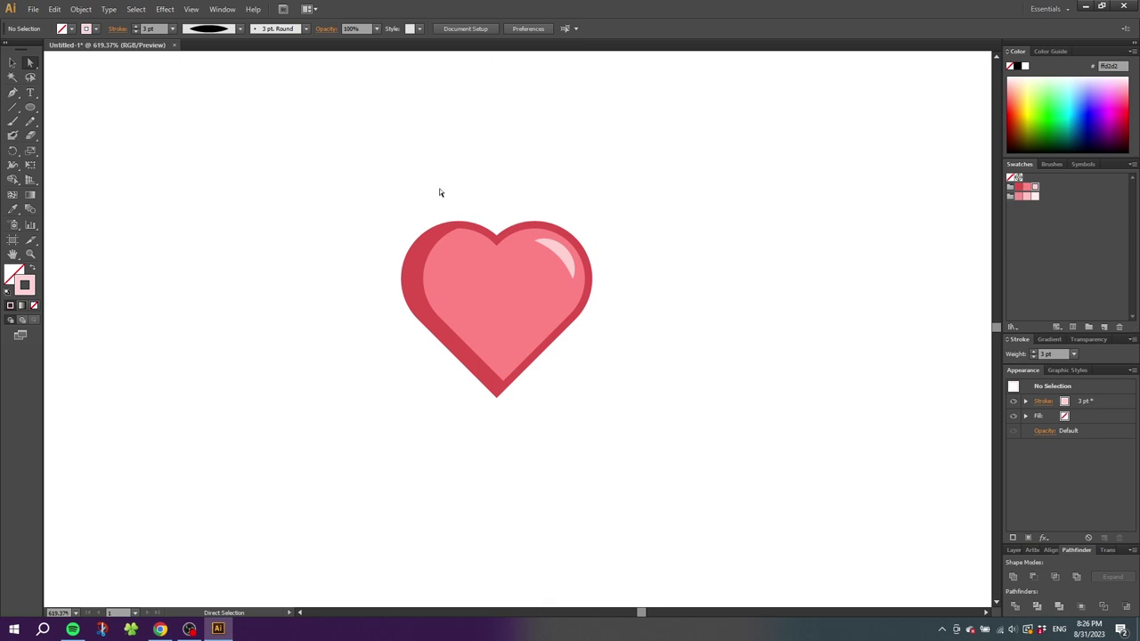
left_click(12, 62)
- Duplicate the heart twice to the right, then delete the middle copy to leave a gap
left_click_drag(398, 186, 623, 395)
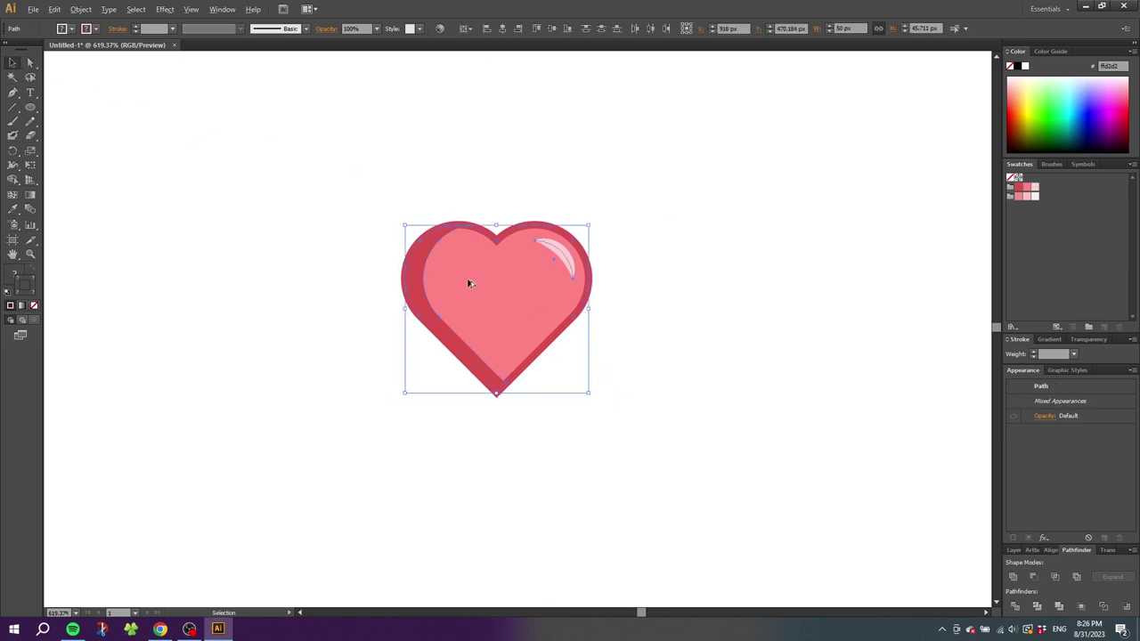
left_click_drag(467, 283, 653, 291)
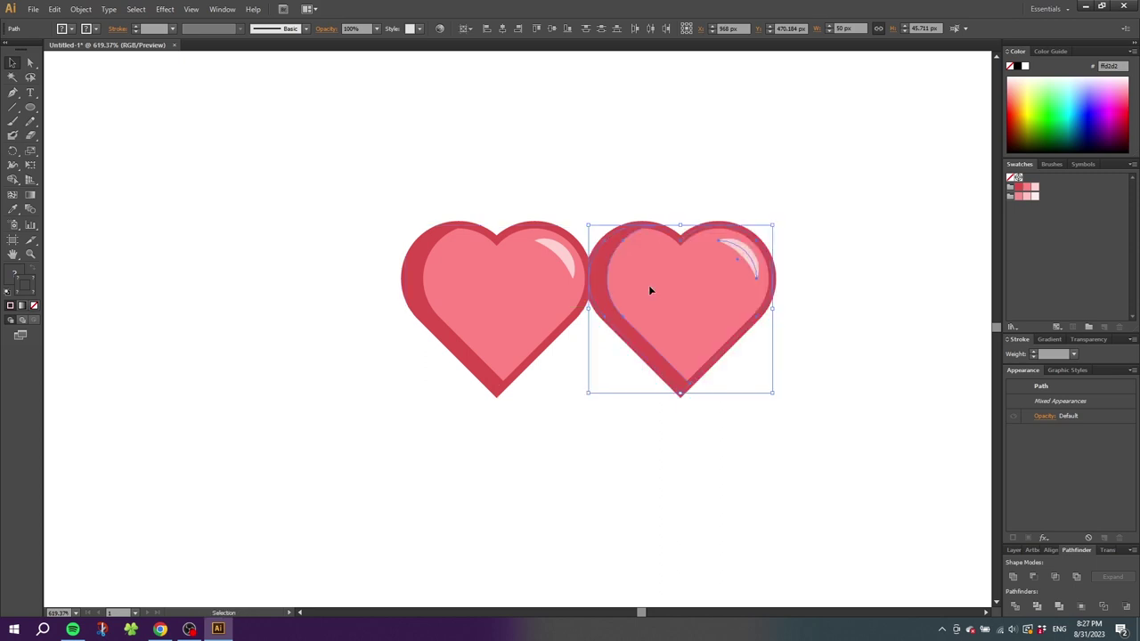
key("ctrl+d")
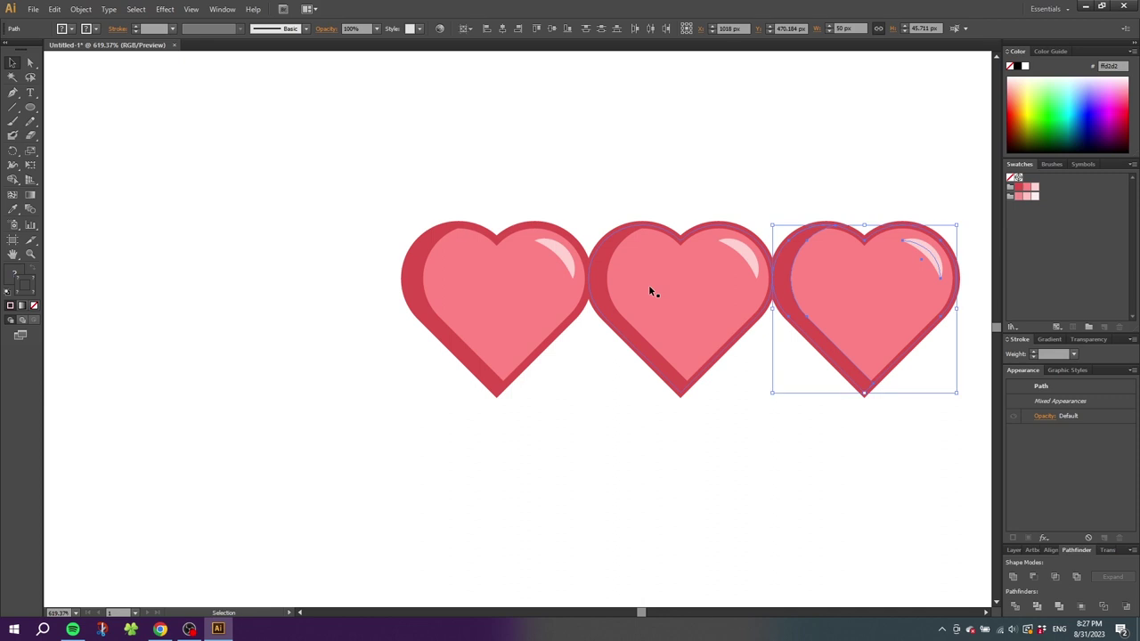
left_click_drag(606, 164, 753, 430)
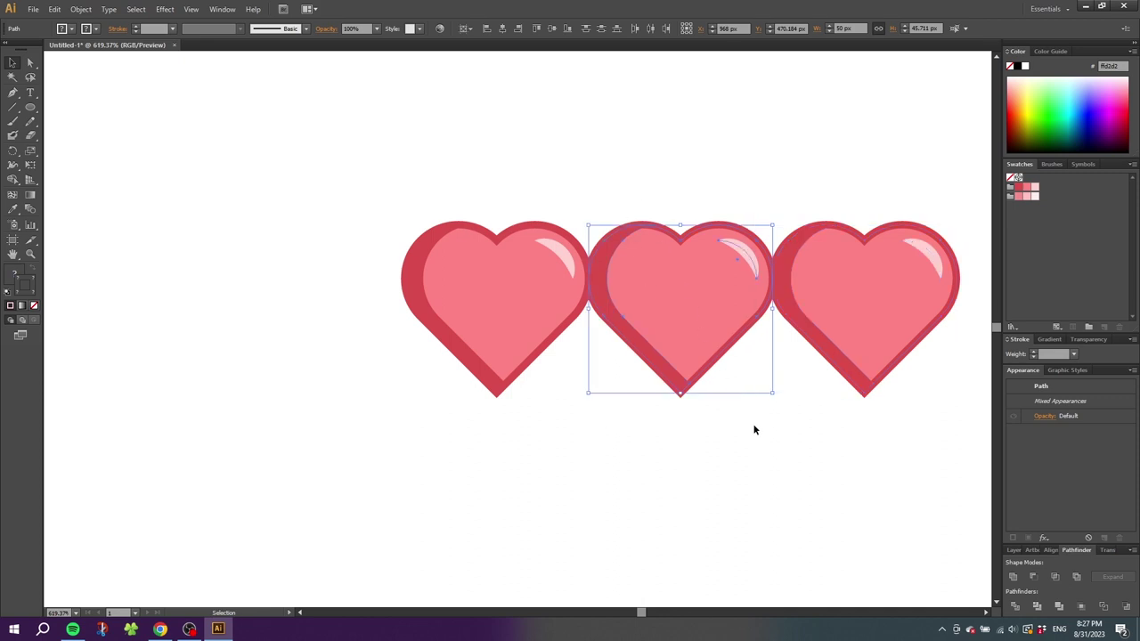
key("Delete")
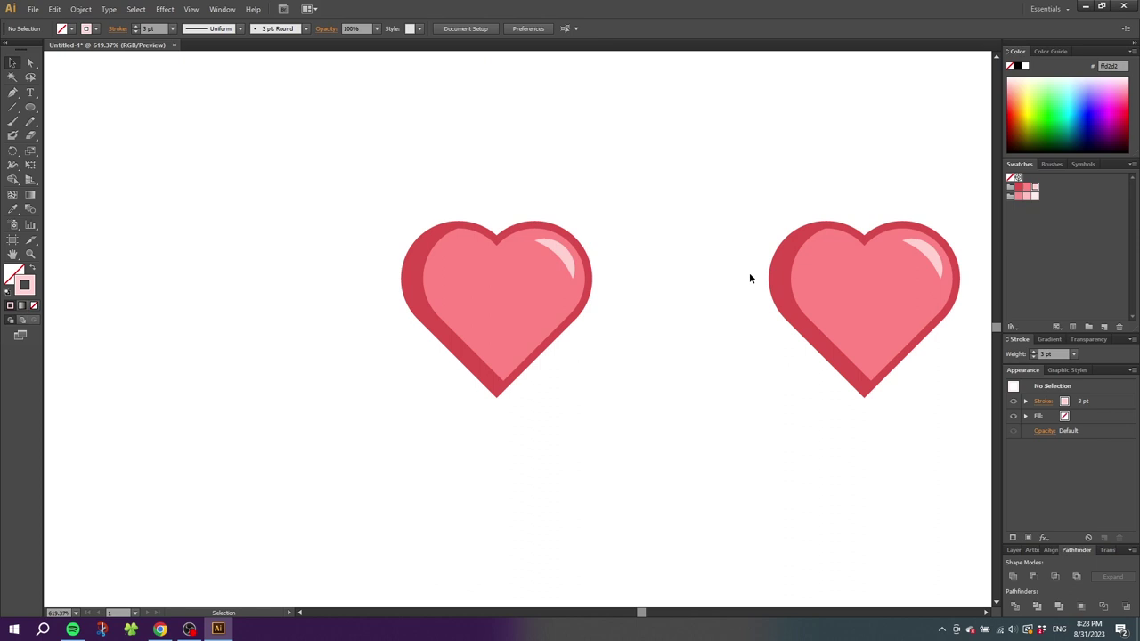
- Recolour the right heart's body and darker side with lighter pink swatches
left_click(906, 245)
left_click(1019, 197)
left_click(1027, 195)
left_click(793, 255)
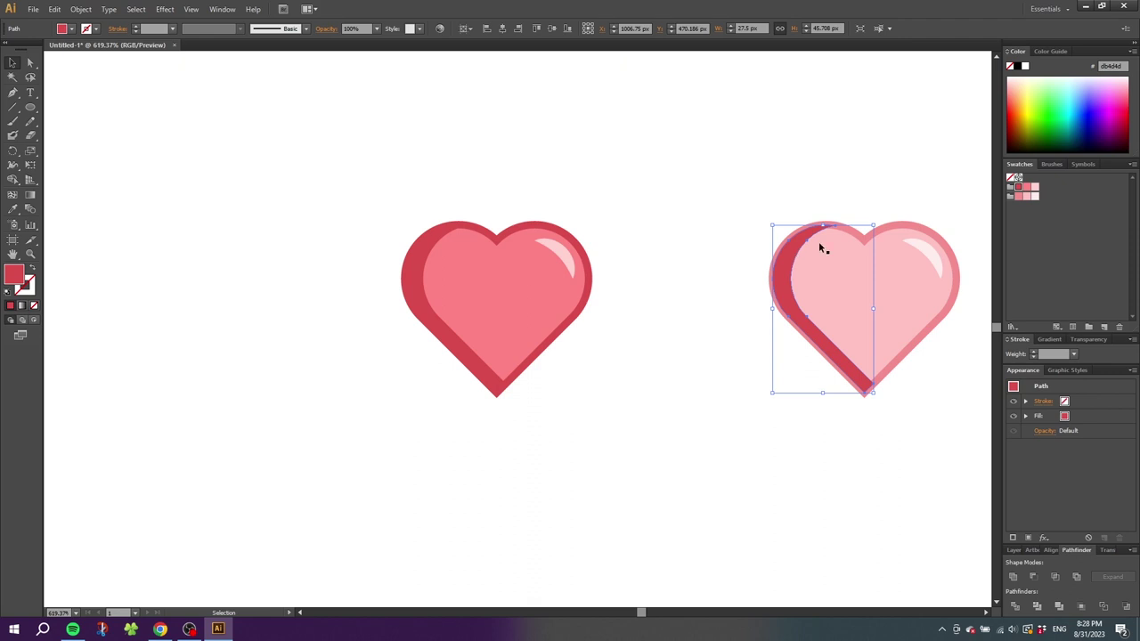
left_click(797, 189)
- Zoom out and select both the dark and light hearts
left_click(30, 253)
left_click(249, 303, "alt")
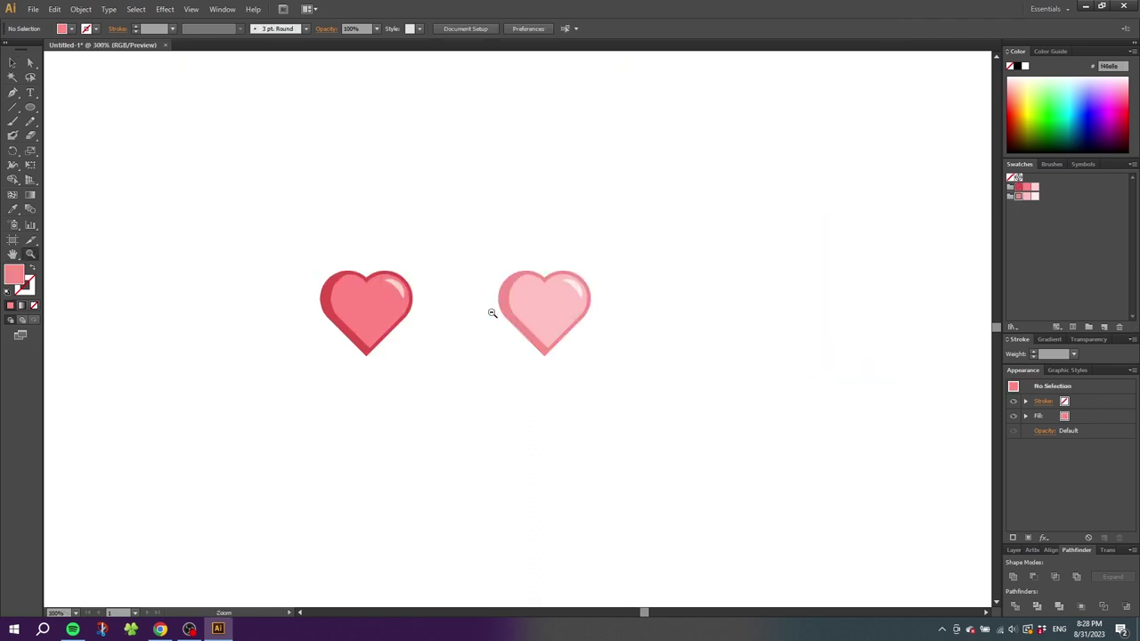
left_click(499, 316, "alt")
key("v")
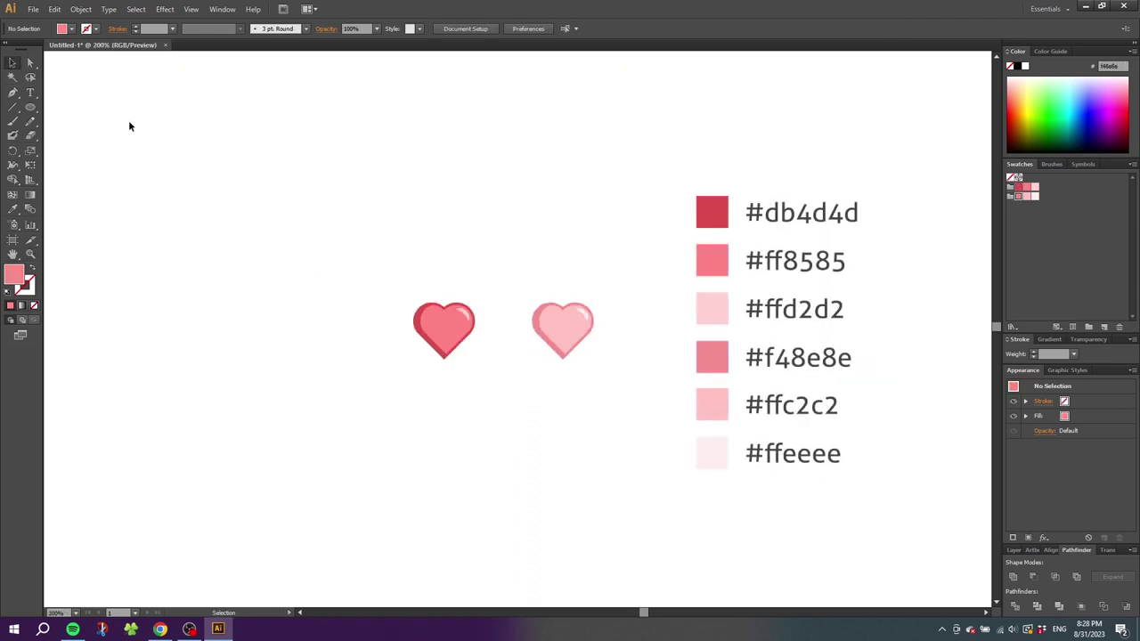
left_click_drag(311, 244, 716, 468)
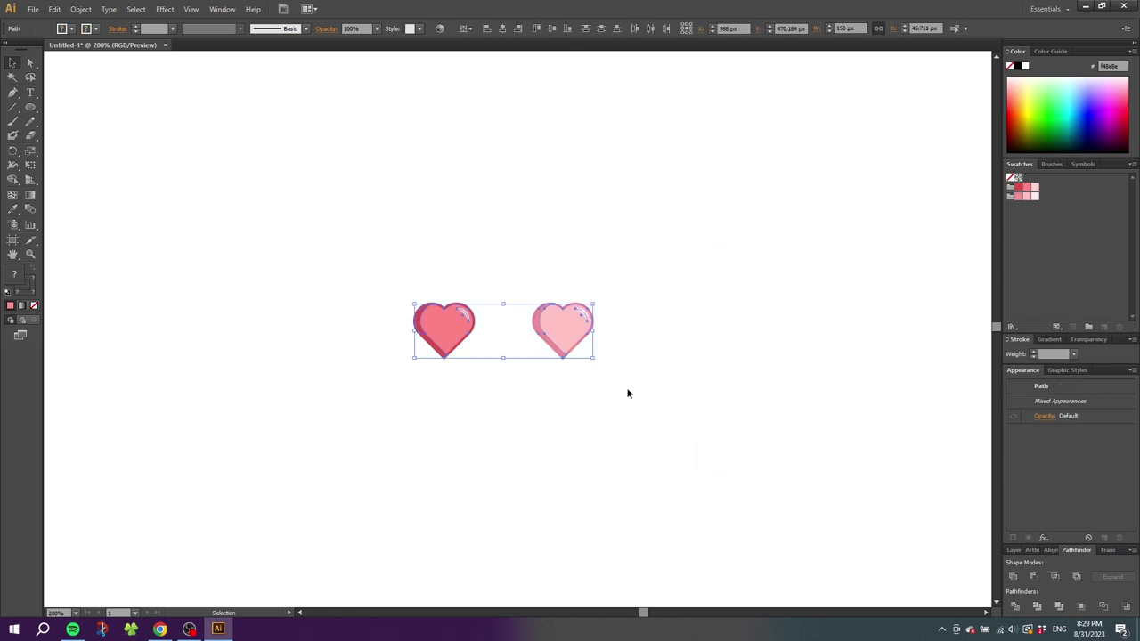
- Make a pattern from both hearts: size tile to art, 50 px H/V spacing, Brick by Row
left_click(80, 9)
mouse_move(163, 260)
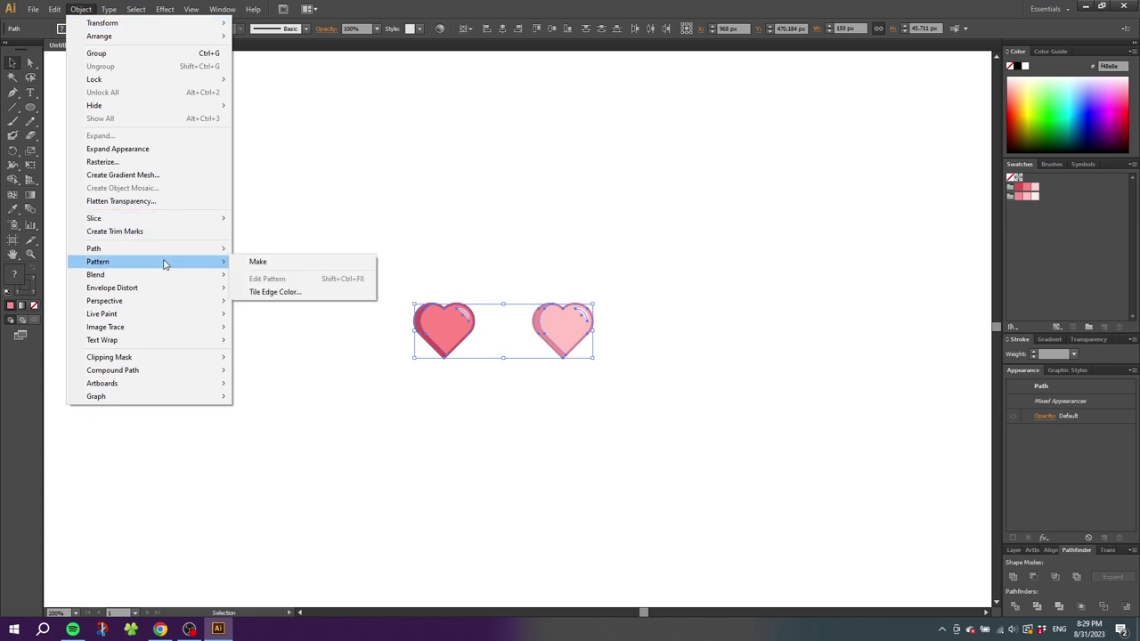
left_click(259, 261)
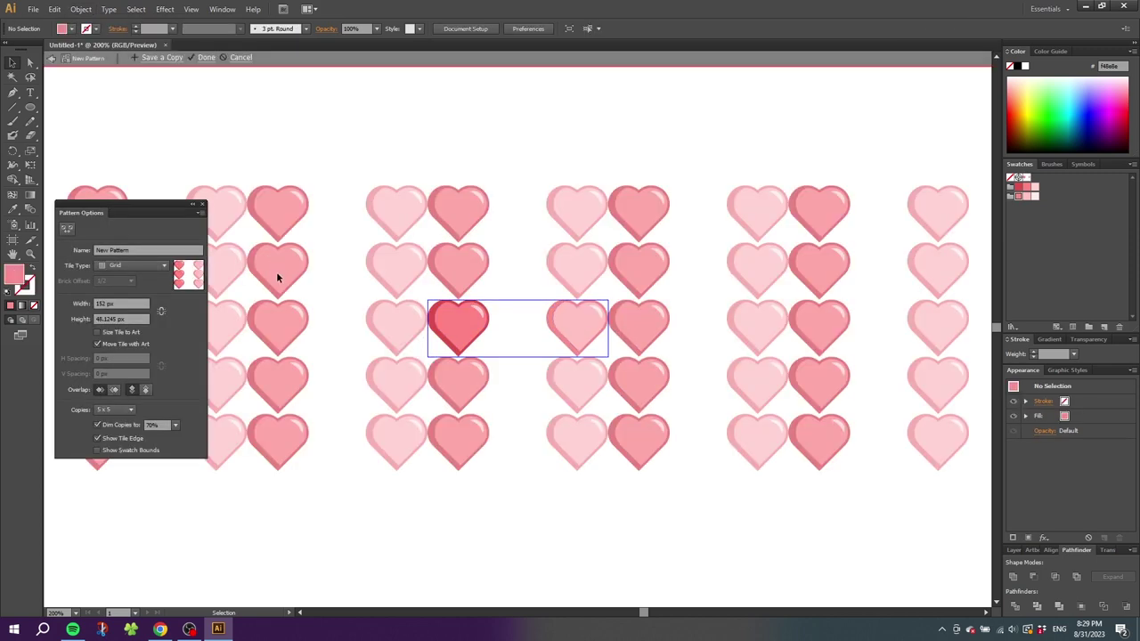
left_click(98, 332)
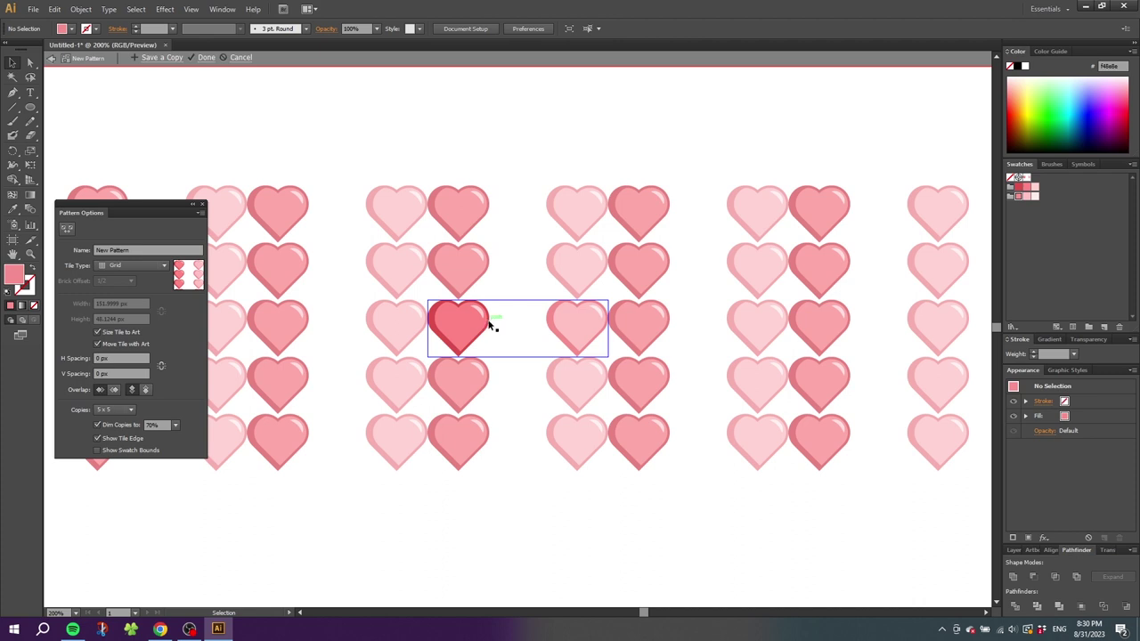
left_click_drag(148, 358, 81, 359)
type("50")
key("Tab")
type("50")
key("Return")
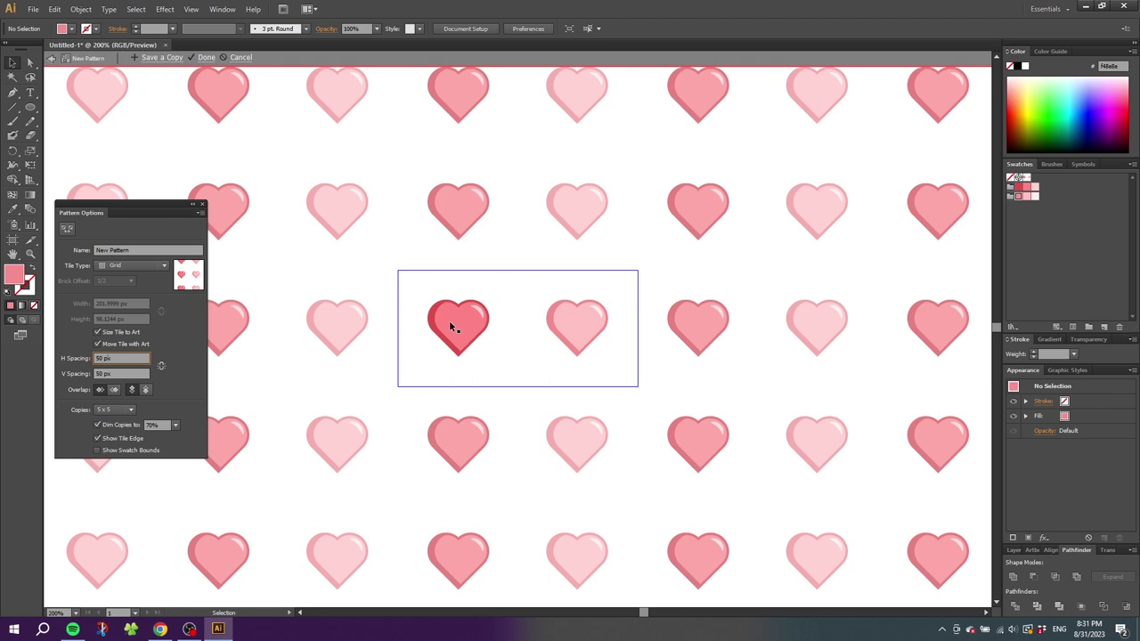
left_click(137, 262)
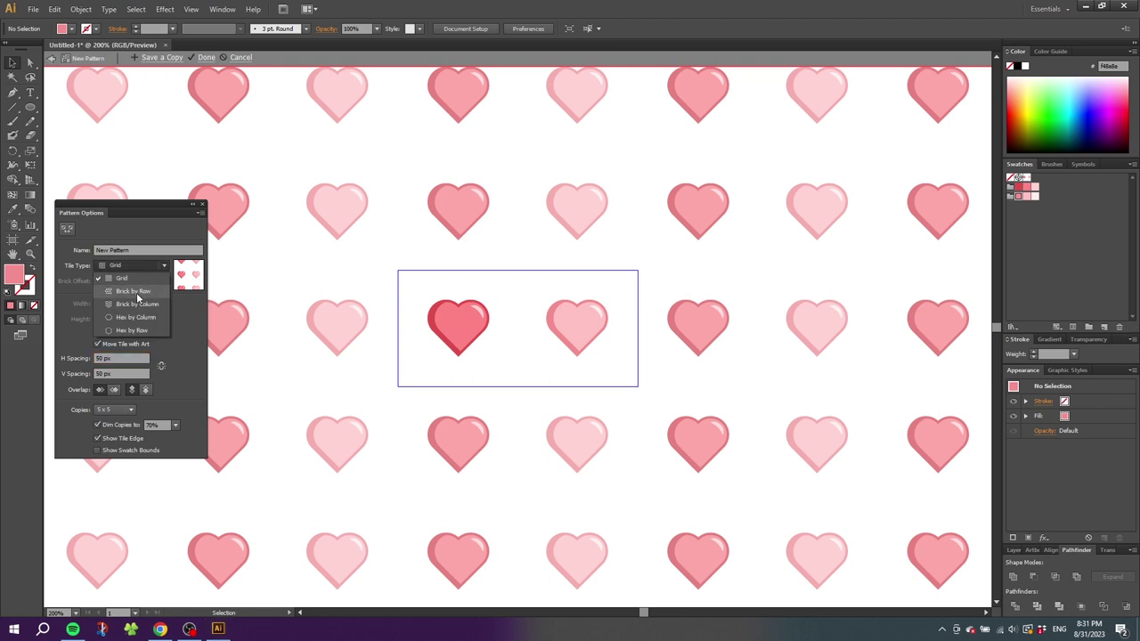
left_click(133, 292)
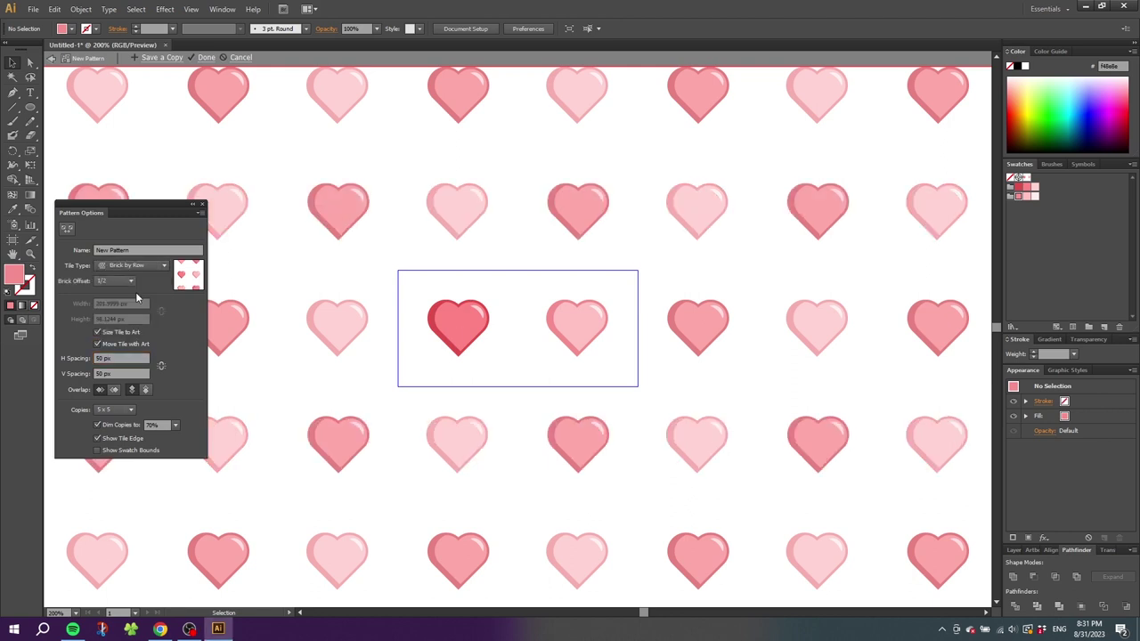
left_click(206, 57)
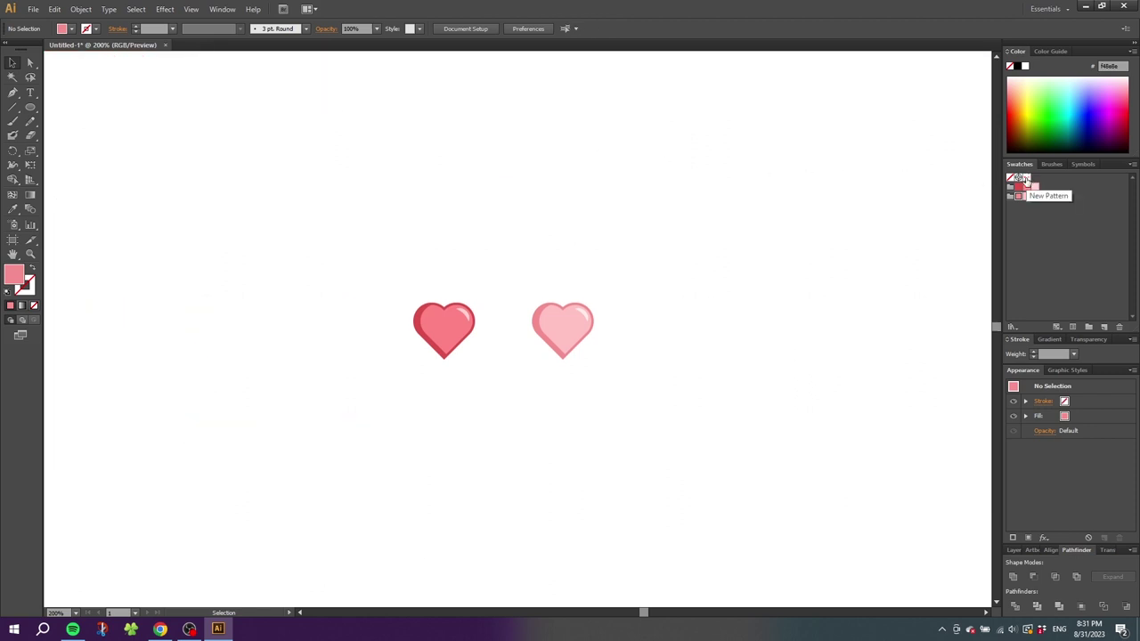
- Delete the hearts and fill an artboard-sized rectangle with the New Pattern swatch
key("ctrl+0")
key("ctrl+a")
key("Delete")
key("m")
left_click_drag(238, 199, 807, 517)
left_click(1024, 180)
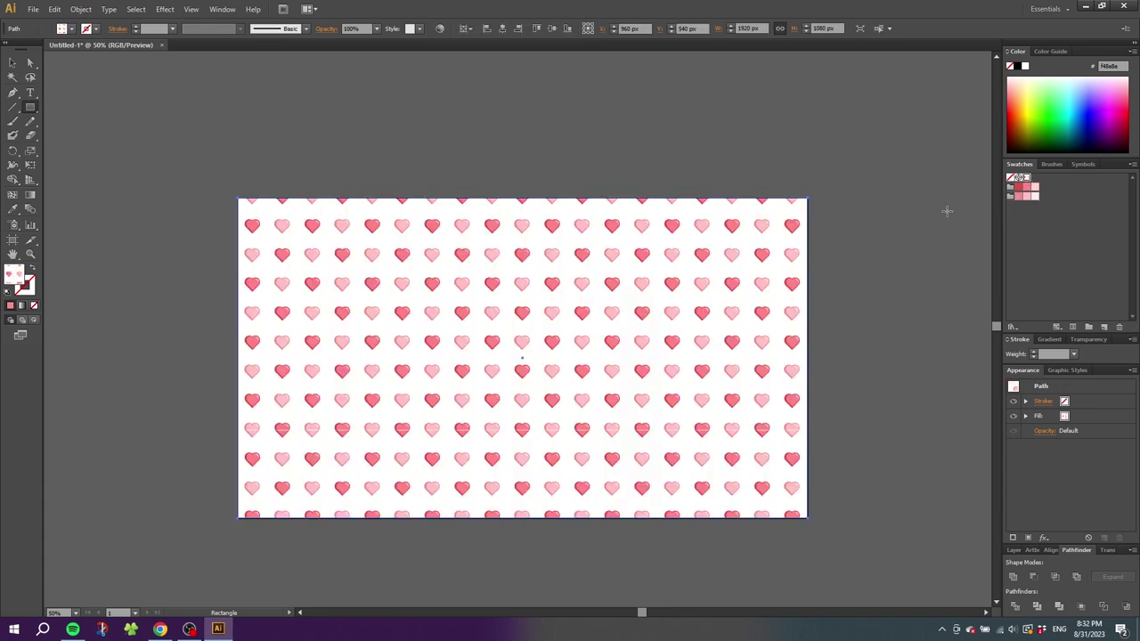